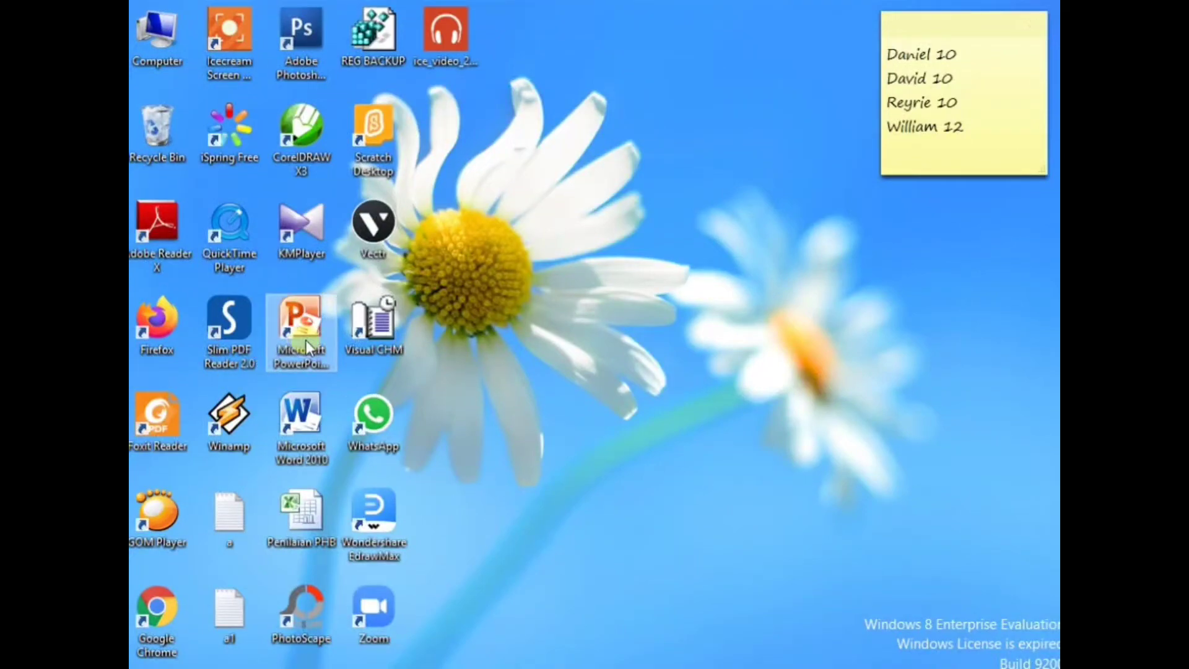
Launch PowerPoint 2010 with a blank presentation and cancel the Office activation wizard.
{"action": "double_click", "coordinate": [306, 340]}
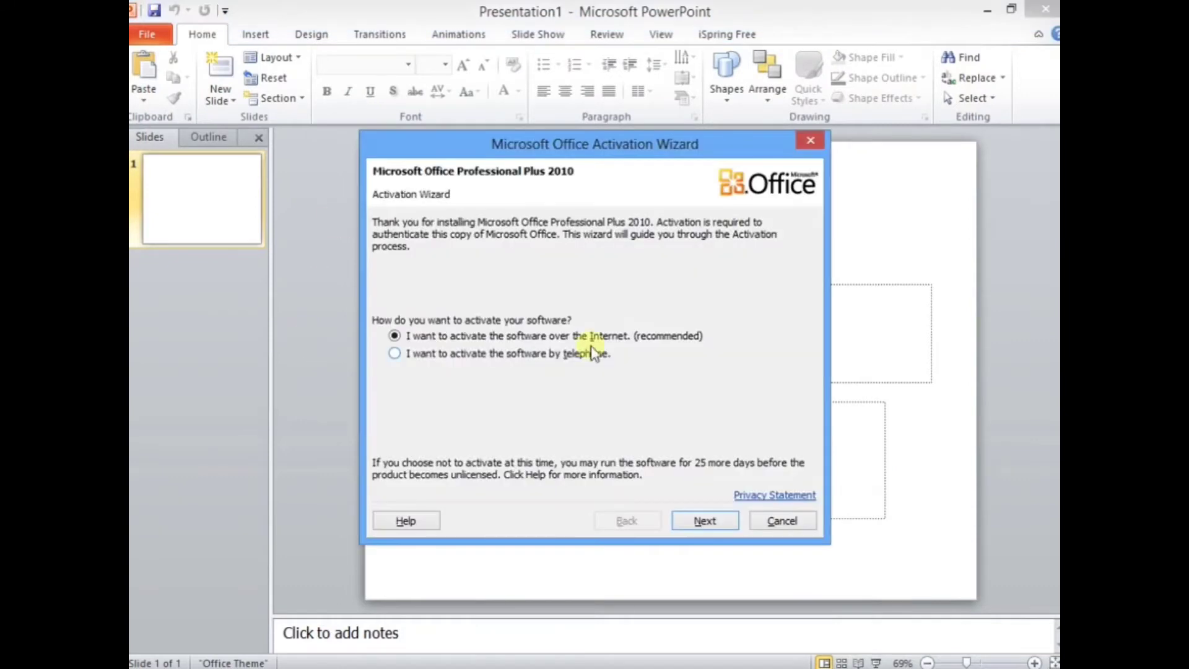
{"action": "left_click", "coordinate": [783, 519]}
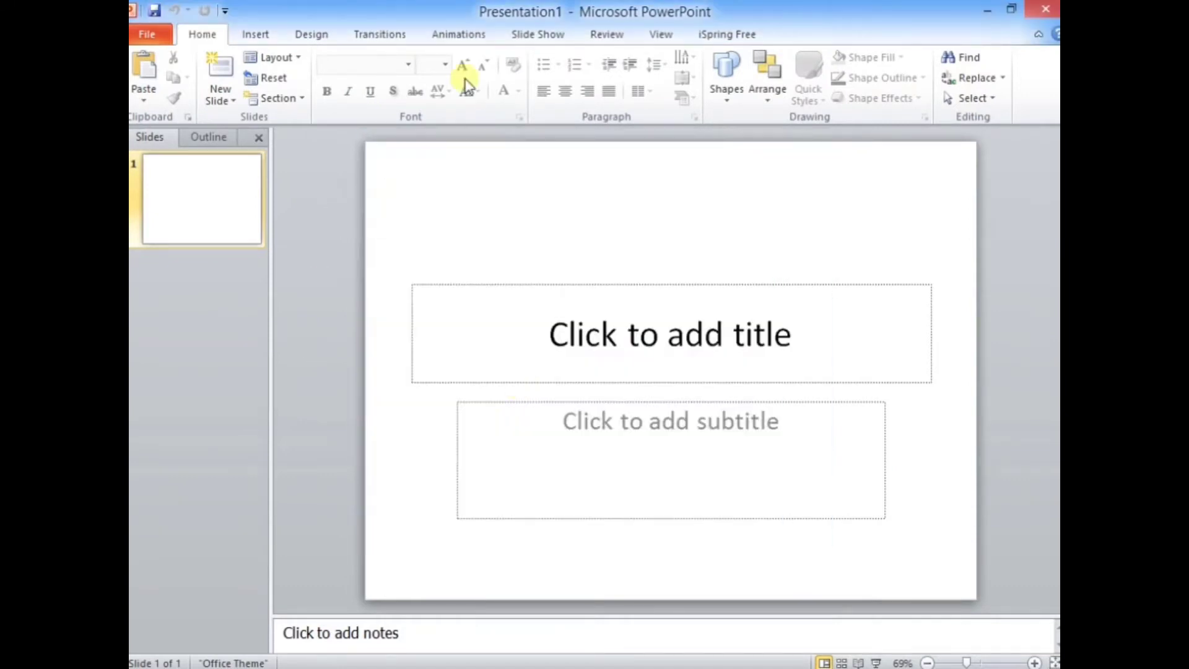
Pick the 3-D Stacked Column type in the Insert Chart gallery.
{"action": "left_click", "coordinate": [262, 32]}
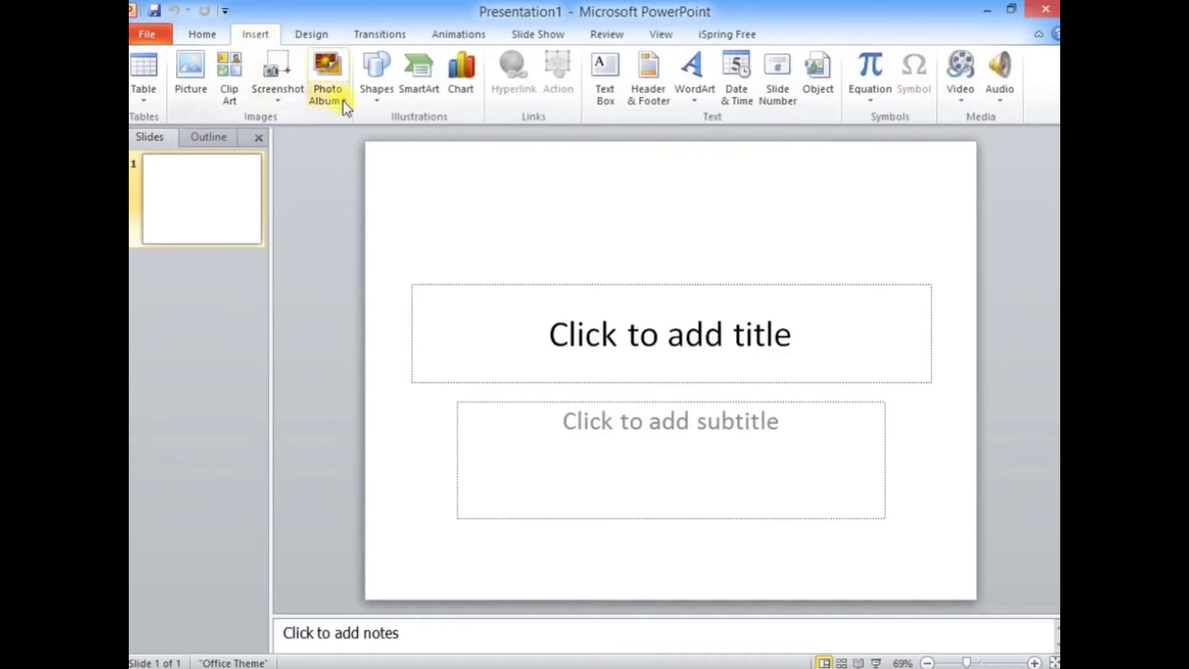
{"action": "left_click", "coordinate": [469, 83]}
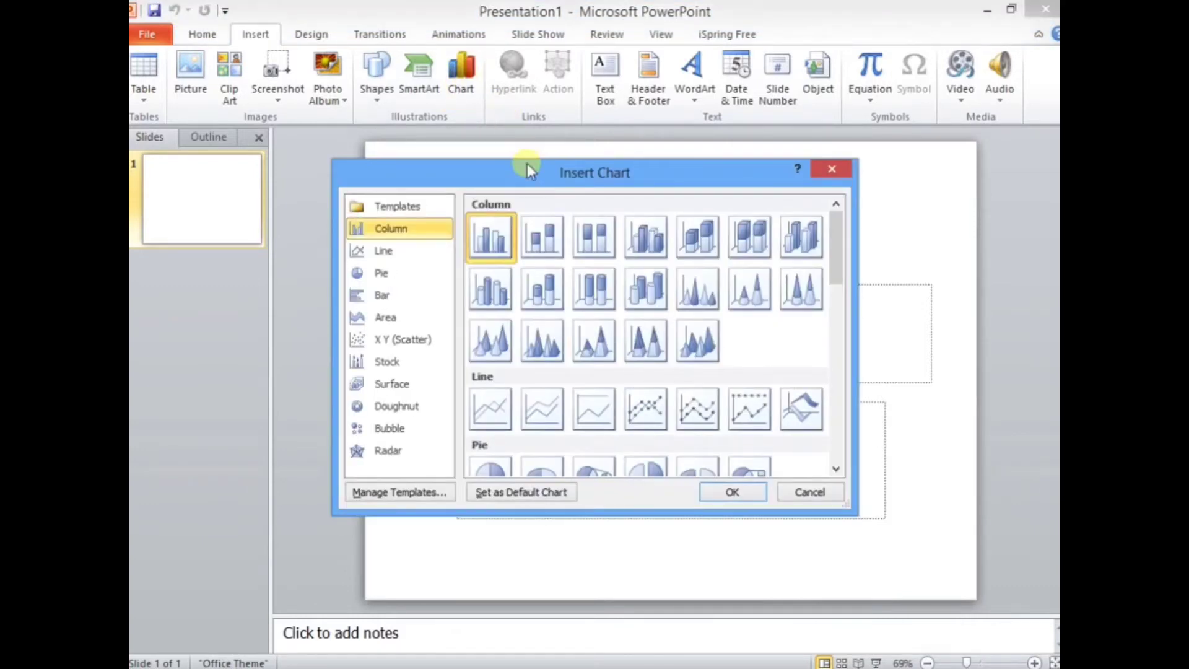
{"action": "left_click", "coordinate": [712, 237]}
Insert the 3-D stacked column chart and paste the disaster table as a picture beneath the data.
{"action": "double_click", "coordinate": [712, 236]}
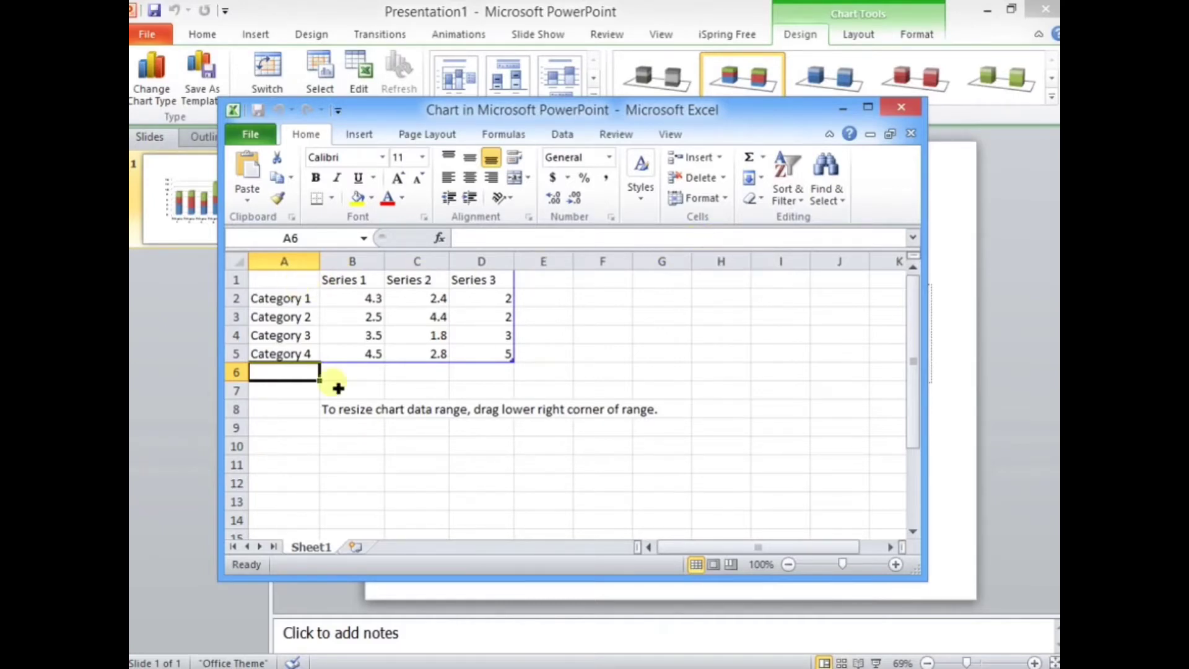
{"action": "right_click", "coordinate": [343, 433]}
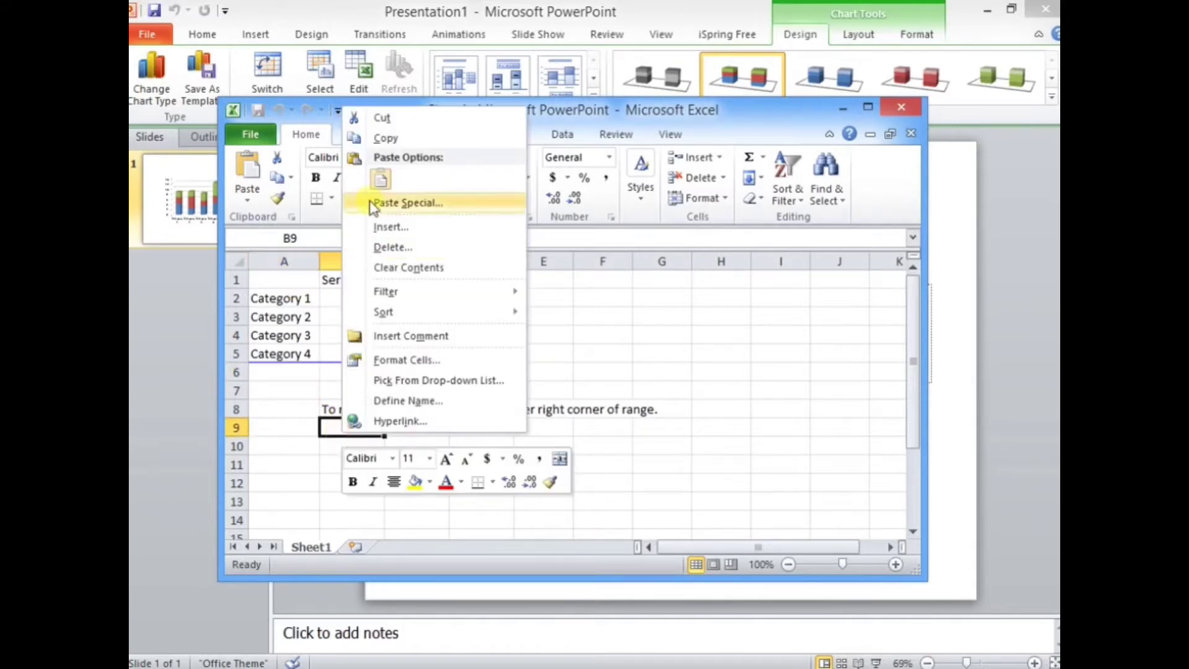
{"action": "left_click", "coordinate": [379, 179]}
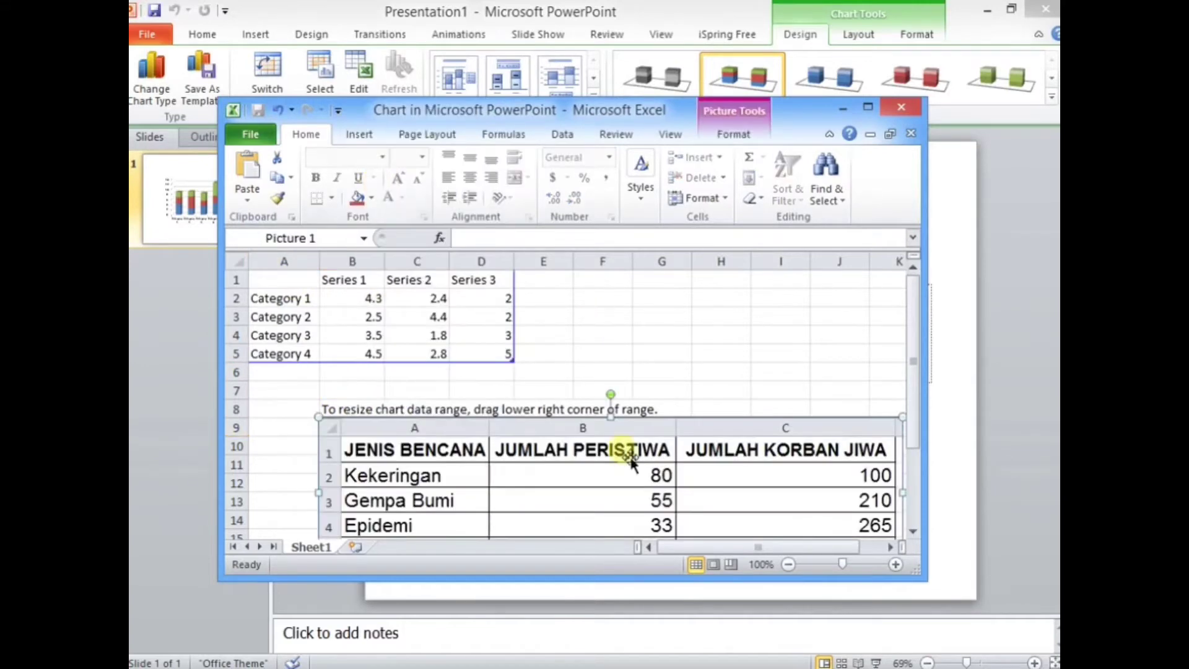
{"action": "left_click_drag", "start_coordinate": [616, 451], "coordinate": [567, 387]}
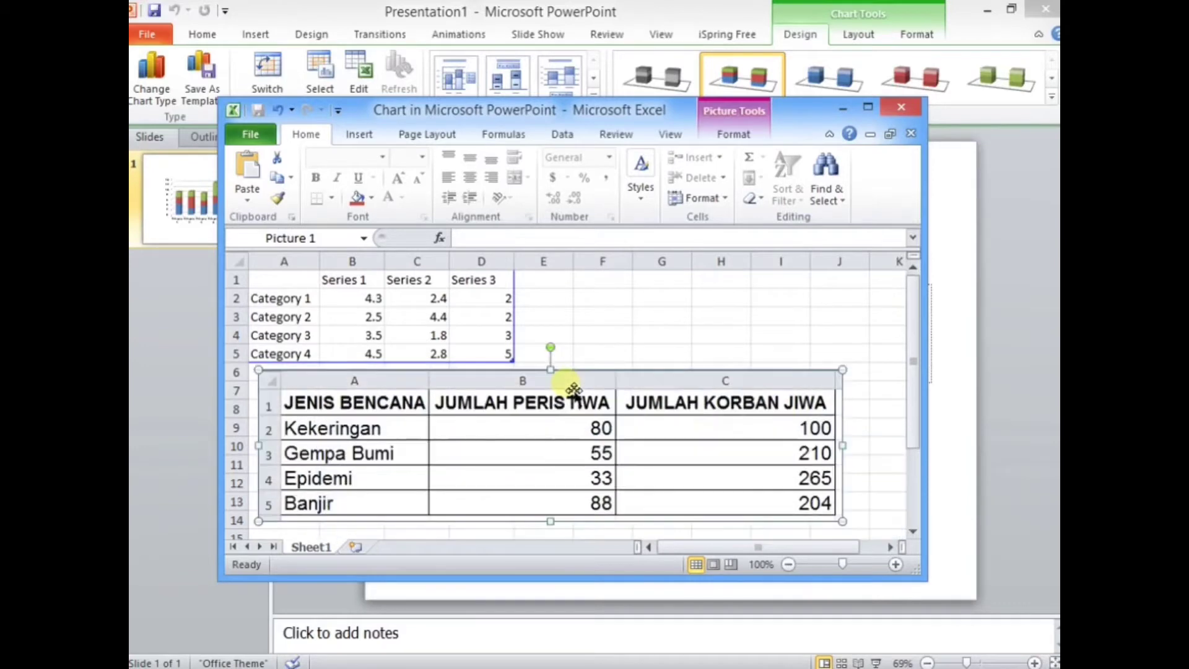
Label cell A1 'JENIS BENCANA'.
{"action": "left_click", "coordinate": [301, 282]}
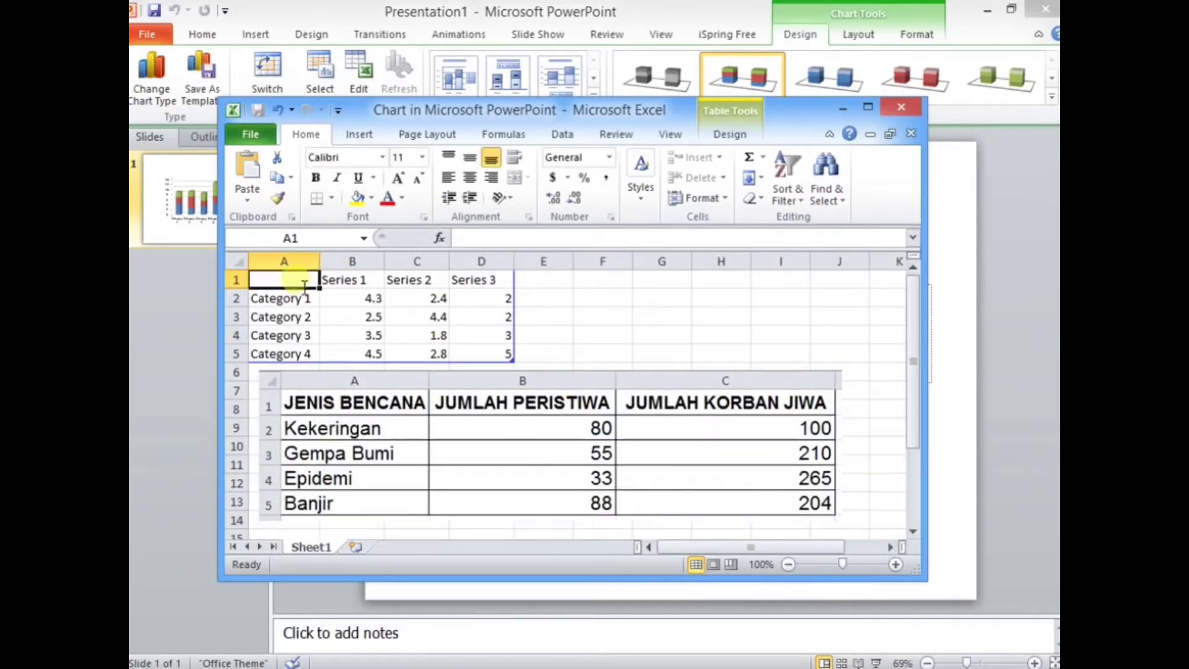
{"action": "type", "text": "jen"}
{"action": "key", "text": "BackSpace"}
{"action": "key", "text": "BackSpace"}
{"action": "key", "text": "BackSpace"}
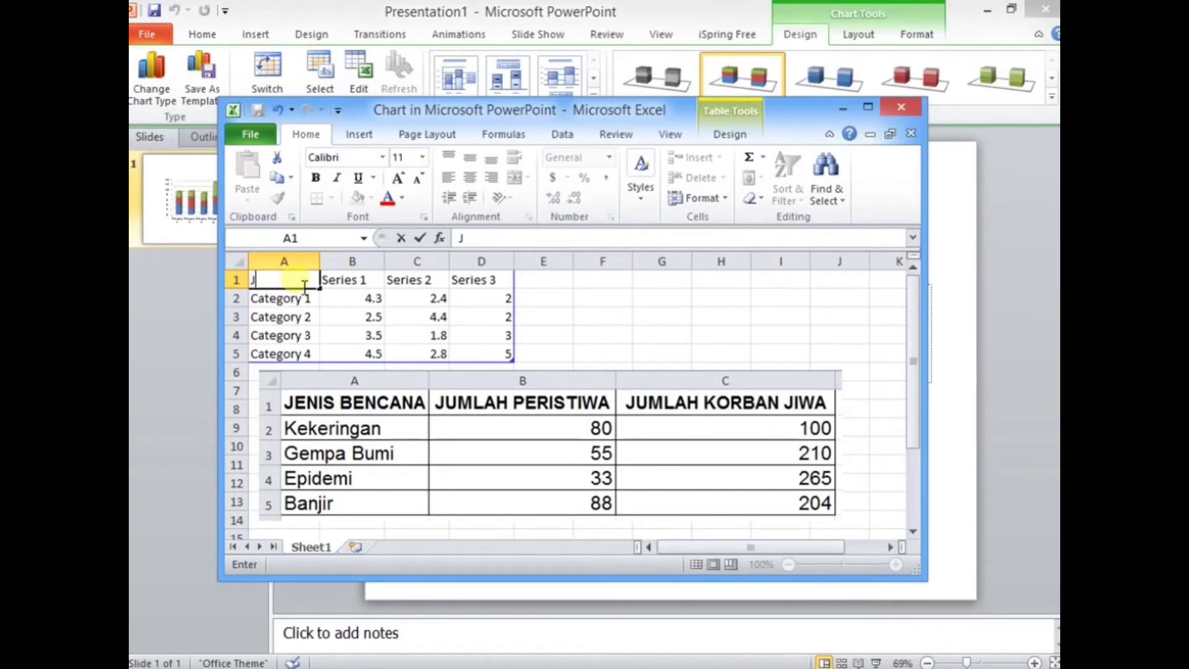
{"action": "type", "text": "ENIS"}
{"action": "type", "text": " BENDA"}
{"action": "key", "text": "BackSpace"}
{"action": "key", "text": "BackSpace"}
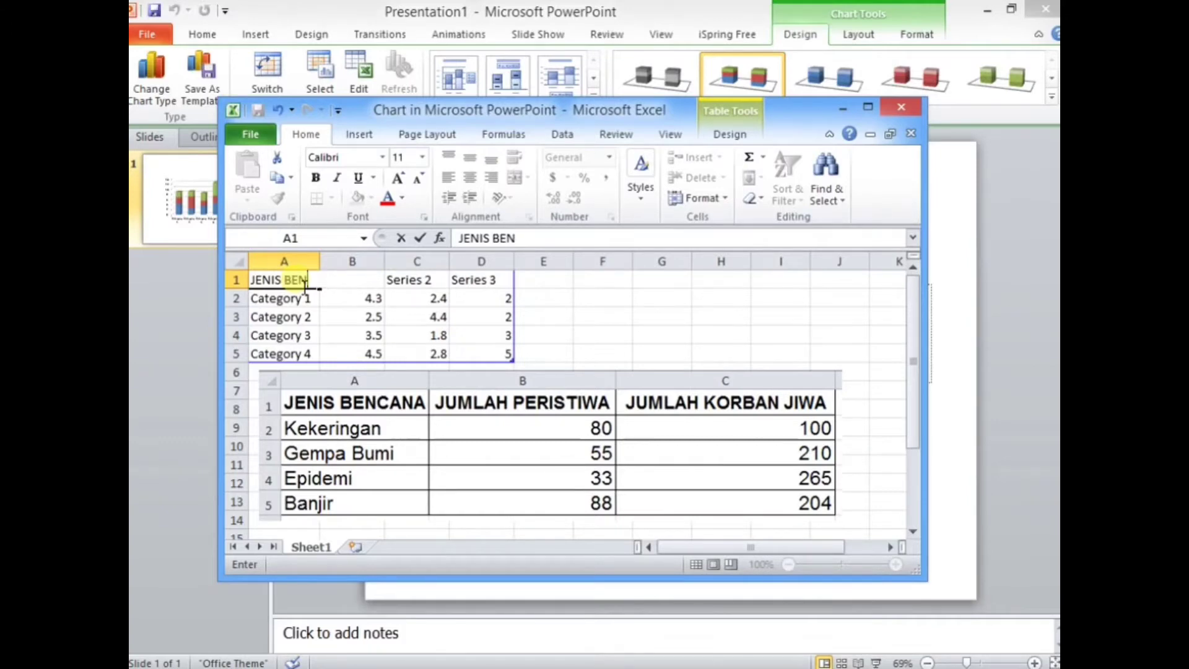
{"action": "type", "text": "ANA"}
{"action": "key", "text": "BackSpace"}
{"action": "key", "text": "BackSpace"}
{"action": "key", "text": "BackSpace"}
{"action": "key", "text": "BackSpace"}
{"action": "type", "text": "NCA"}
{"action": "type", "text": "NA"}
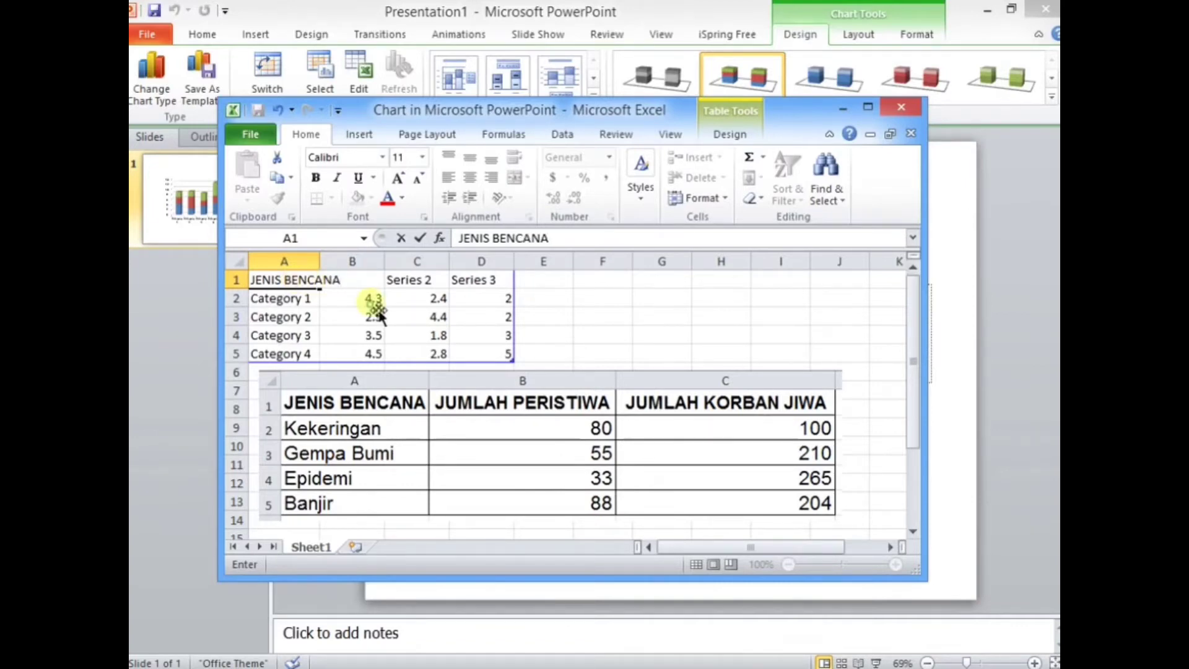
Widen the chart data sheet's columns.
{"action": "left_click", "coordinate": [372, 299]}
{"action": "mouse_move", "coordinate": [330, 269]}
{"action": "left_mouse_down"}
{"action": "mouse_move", "coordinate": [545, 261]}
{"action": "mouse_move", "coordinate": [526, 267]}
{"action": "mouse_move", "coordinate": [640, 272]}
{"action": "left_mouse_up"}
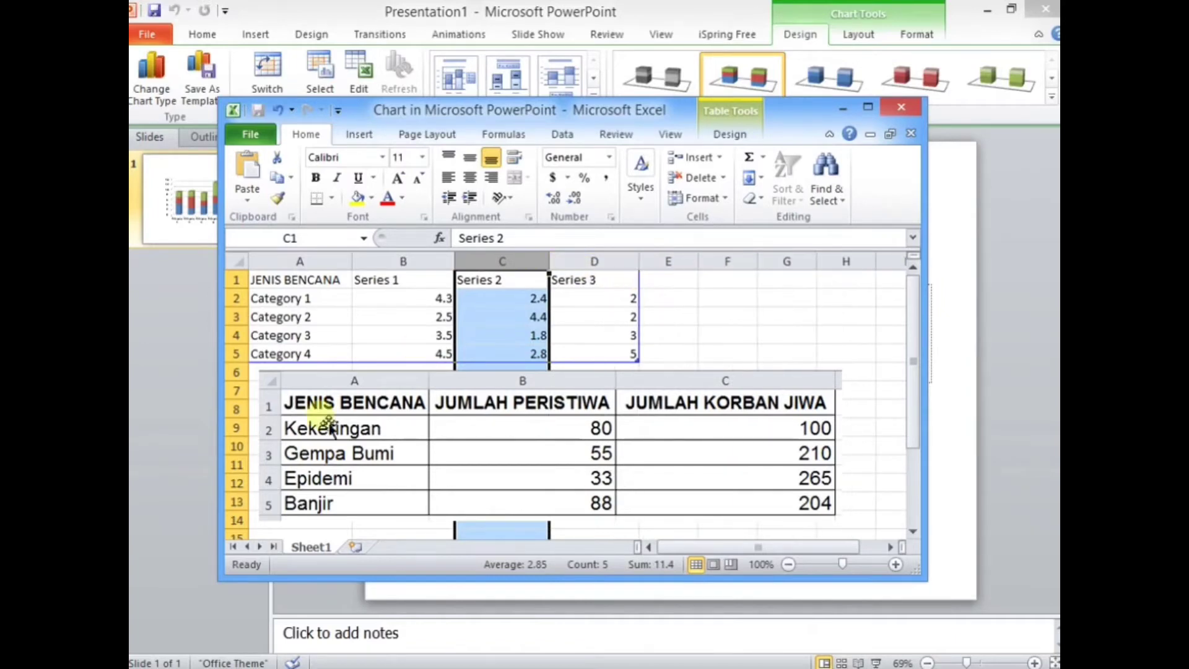
{"action": "left_click", "coordinate": [352, 404]}
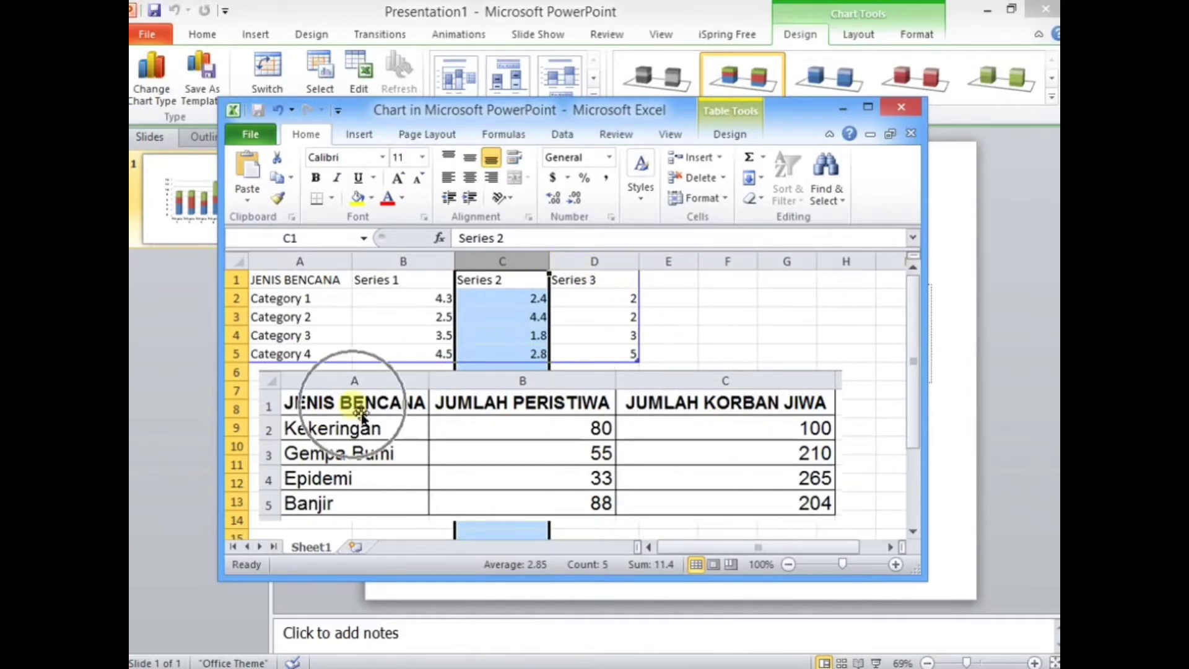
{"action": "left_click", "coordinate": [463, 413]}
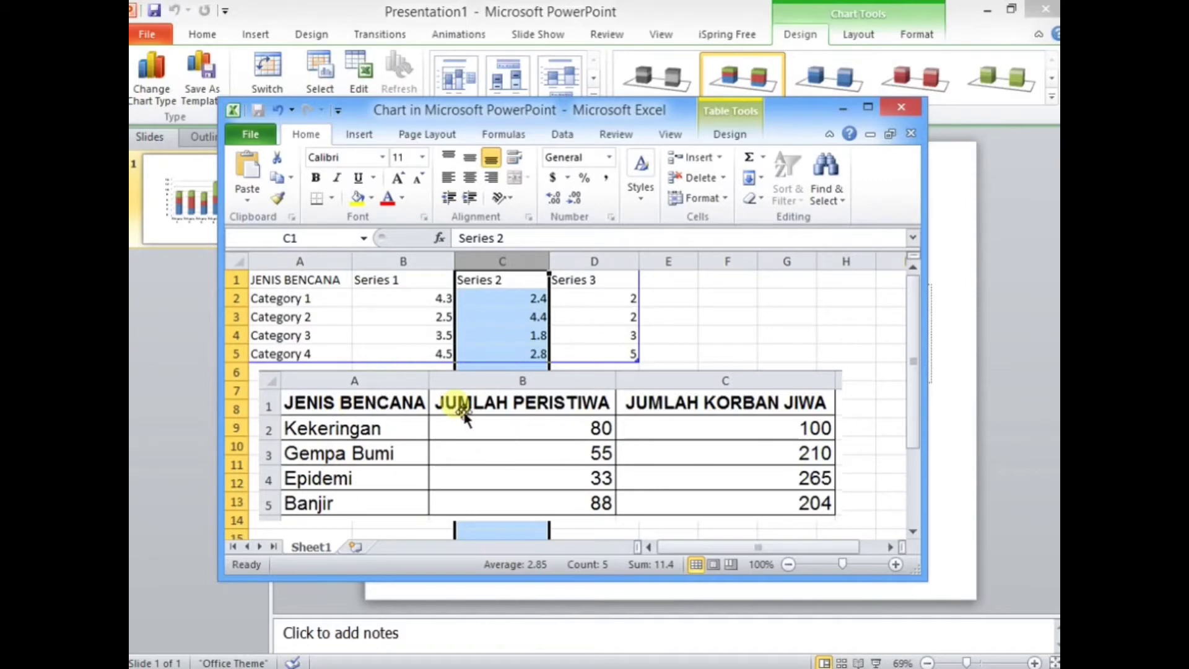
{"action": "left_click", "coordinate": [712, 431]}
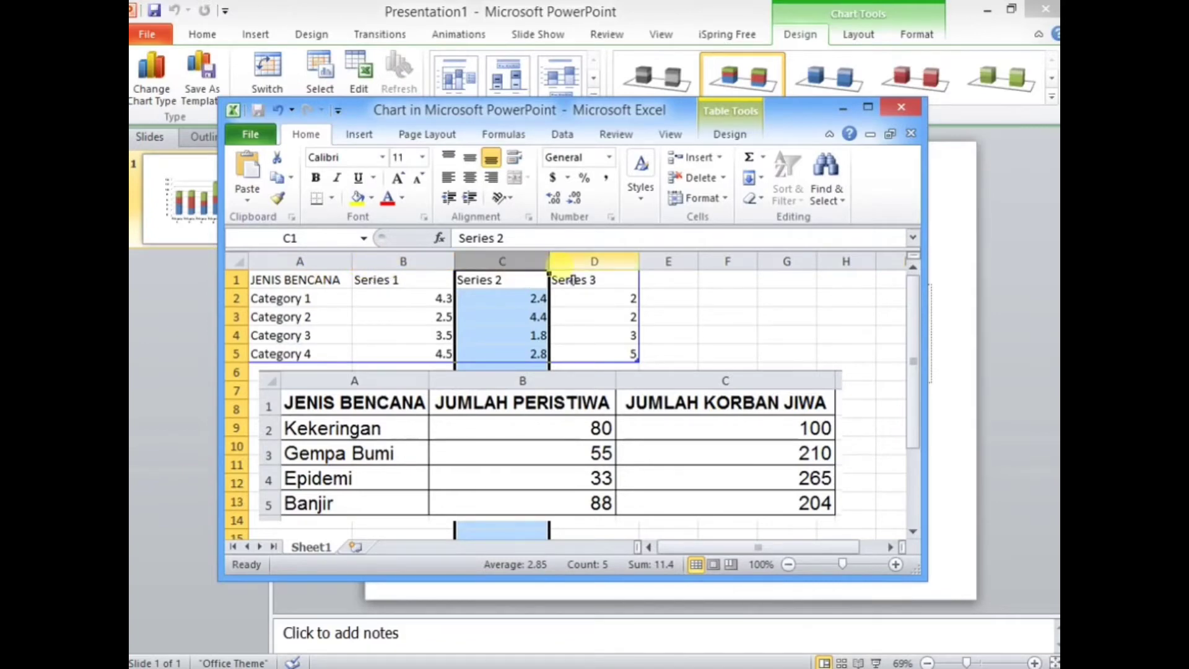
Delete the Series 3 column from the data sheet.
{"action": "left_click", "coordinate": [594, 261]}
{"action": "right_click", "coordinate": [593, 263]}
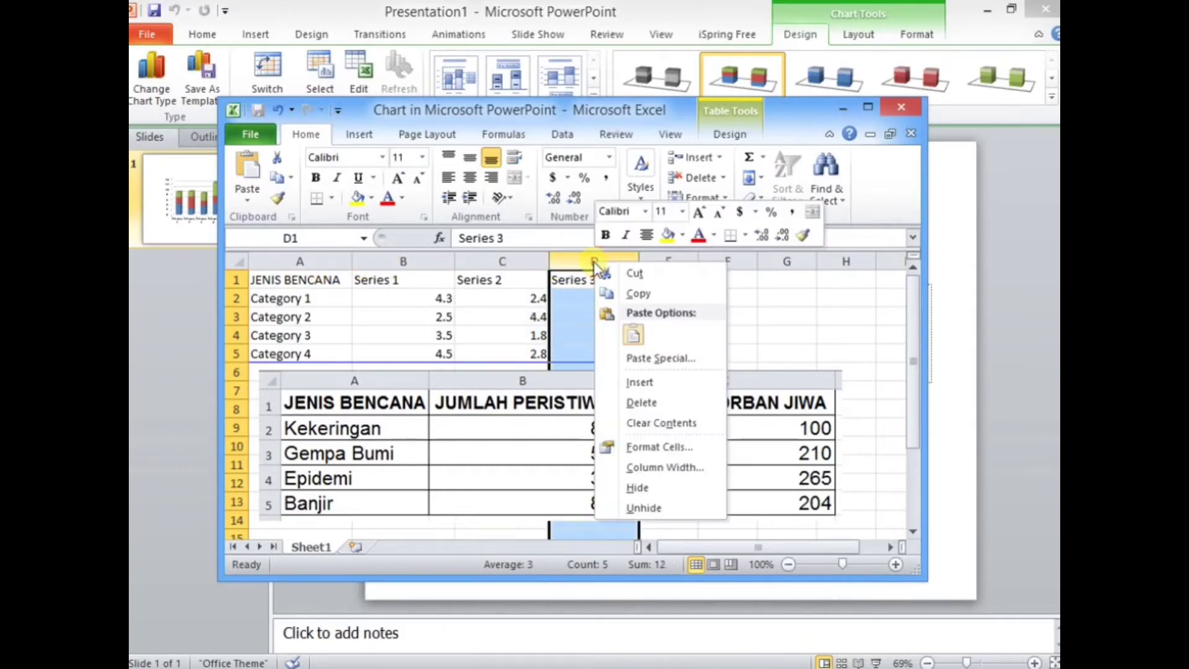
{"action": "left_click", "coordinate": [648, 402]}
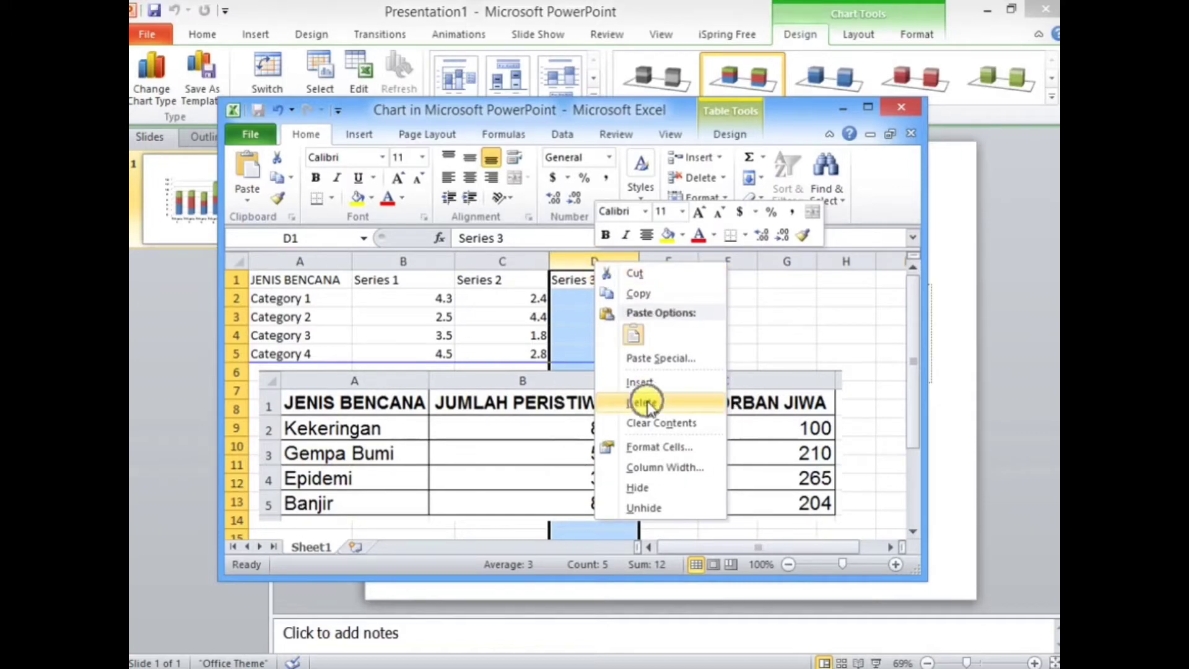
{"action": "left_click", "coordinate": [645, 403]}
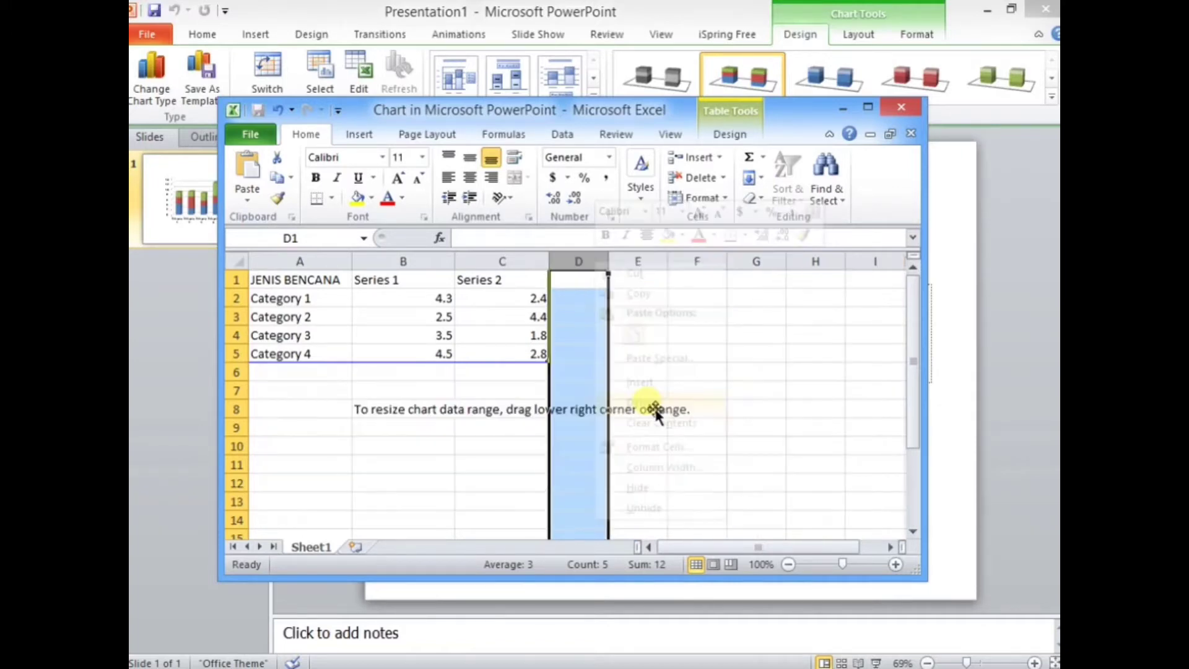
Enter the categories Kekeringan, Gempa Bumi, Epidemi and Banjir in column A.
{"action": "left_click", "coordinate": [328, 304]}
{"action": "type", "text": "k"}
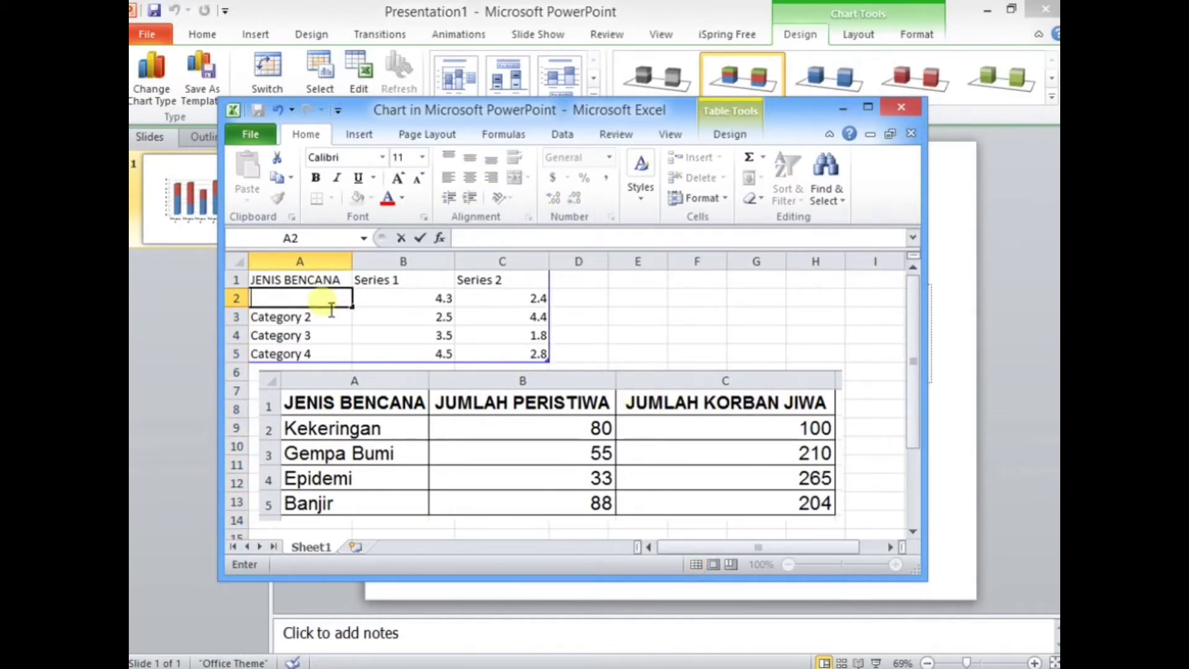
{"action": "type", "text": "Kekeringan"}
{"action": "key", "text": "Return"}
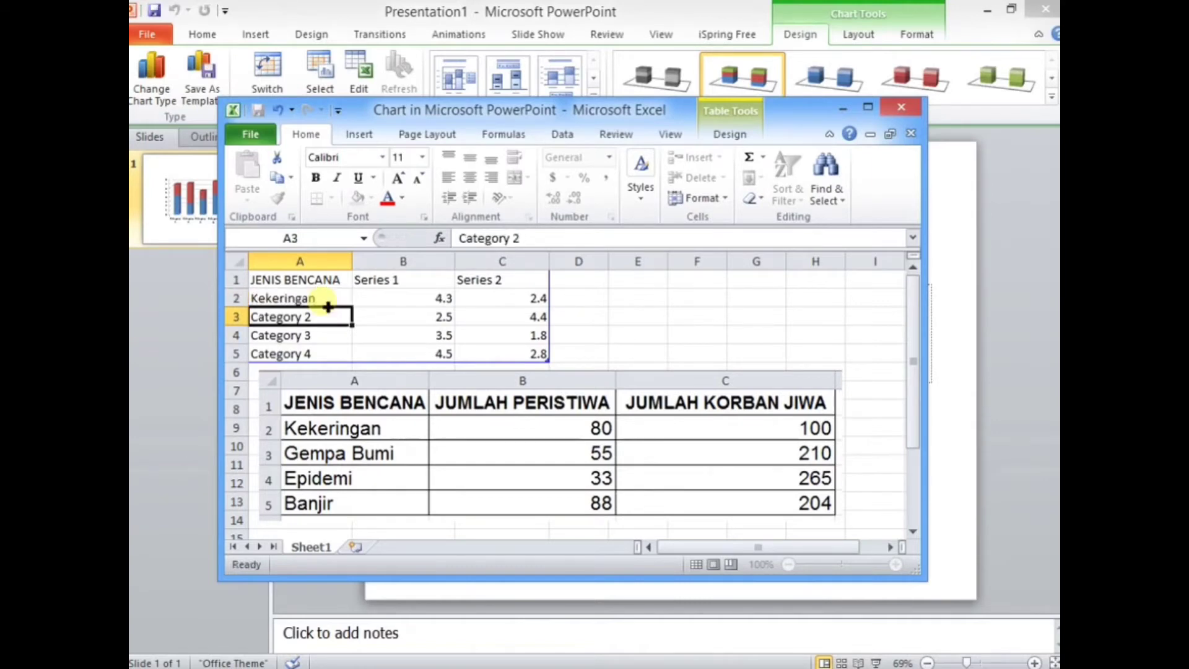
{"action": "type", "text": "Gem"}
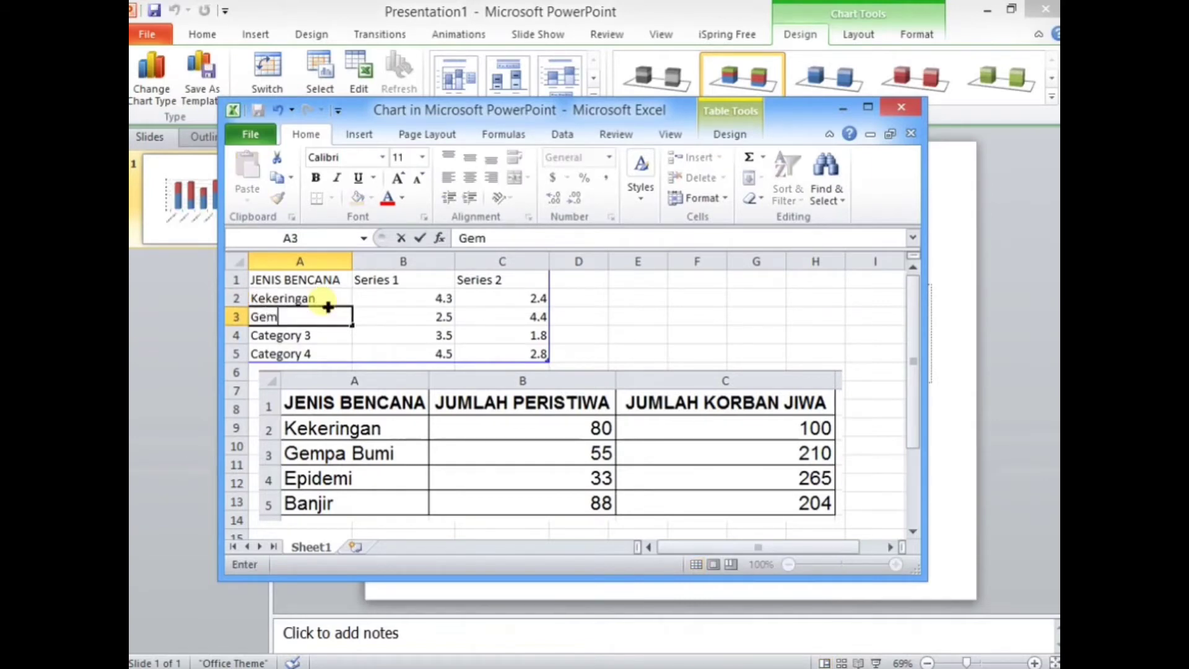
{"action": "type", "text": "pa Bu"}
{"action": "type", "text": "mi"}
{"action": "key", "text": "Return"}
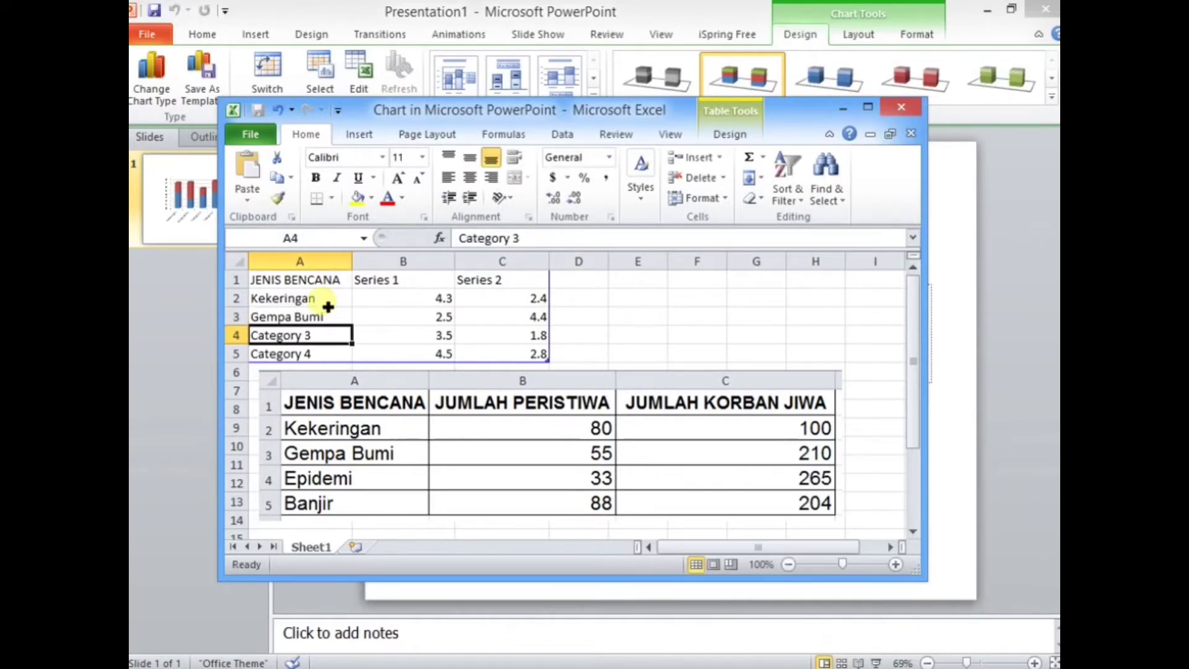
{"action": "type", "text": "Epidemi"}
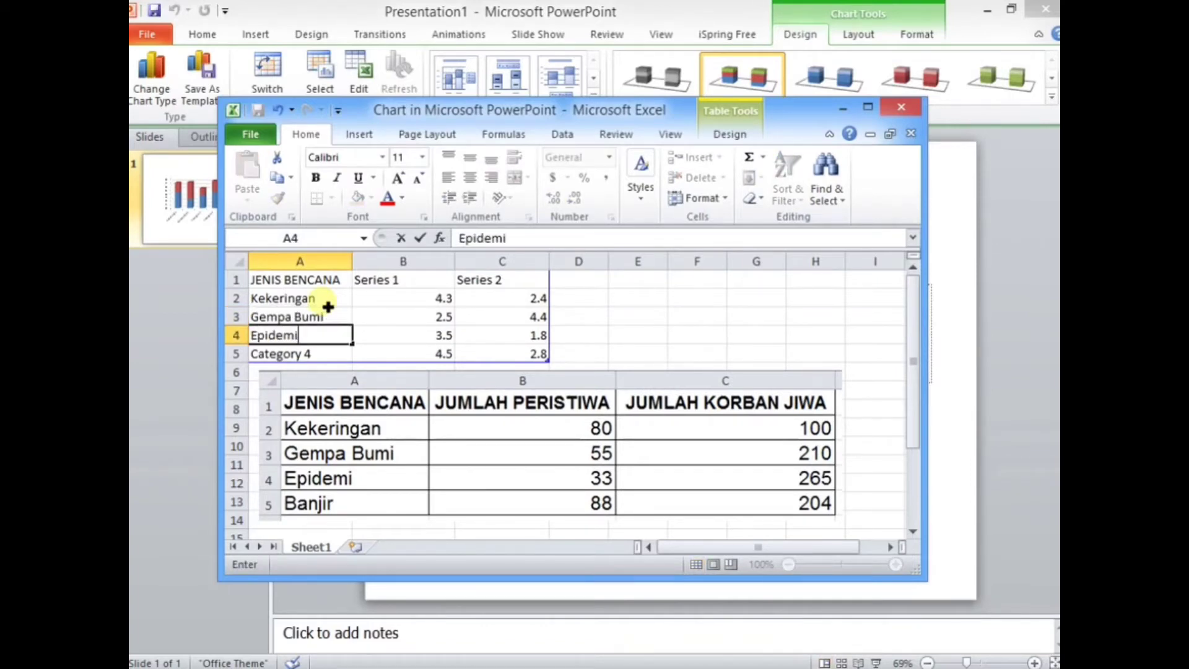
{"action": "key", "text": "Return"}
{"action": "type", "text": "Banjir"}
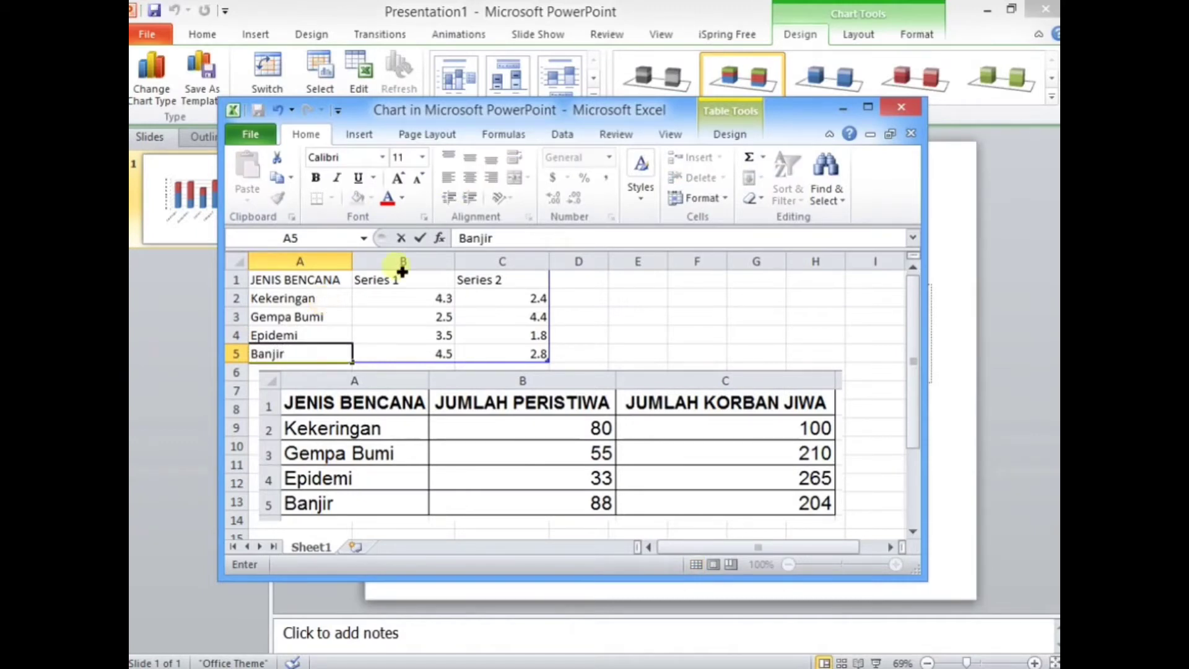
Enter Series 1 values 80, 55, 33 and 88 in column B.
{"action": "left_click", "coordinate": [440, 306]}
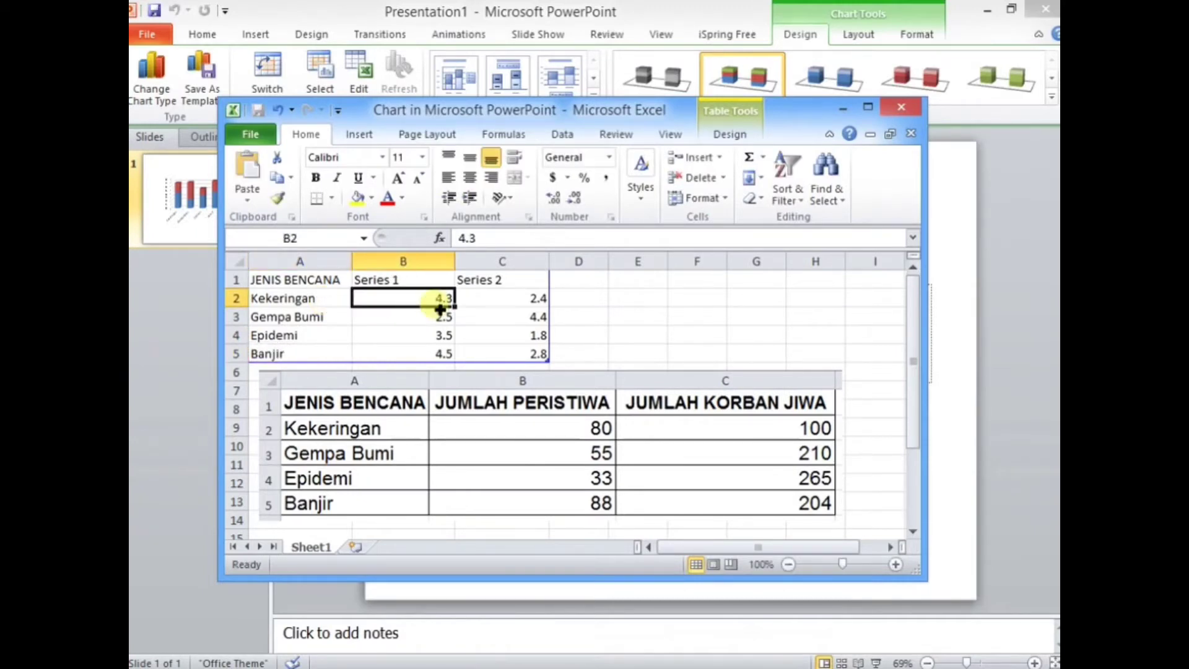
{"action": "type", "text": "80"}
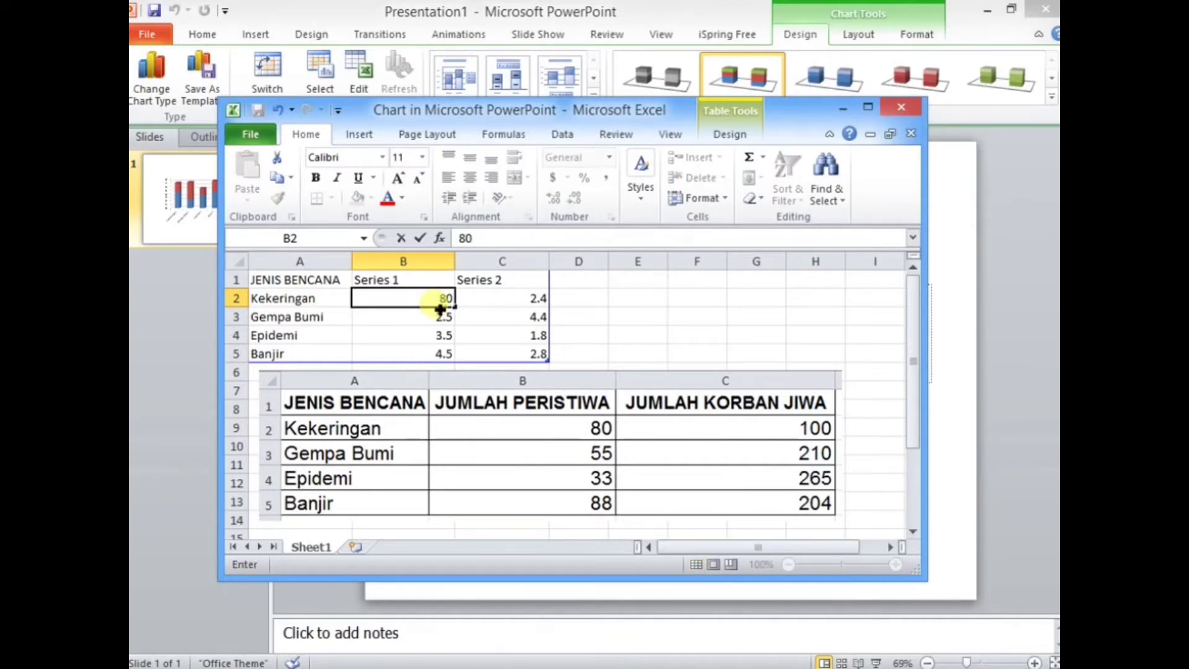
{"action": "left_click", "coordinate": [442, 314]}
{"action": "type", "text": "55"}
{"action": "key", "text": "Return"}
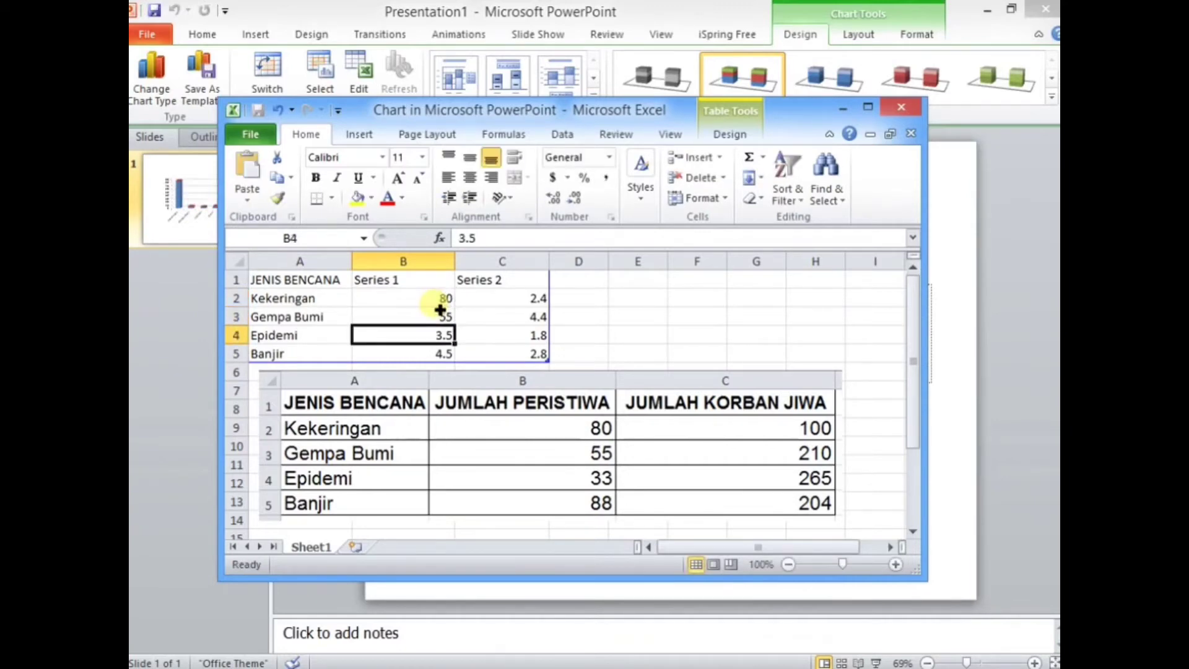
{"action": "type", "text": "33"}
{"action": "key", "text": "Return"}
{"action": "type", "text": "88"}
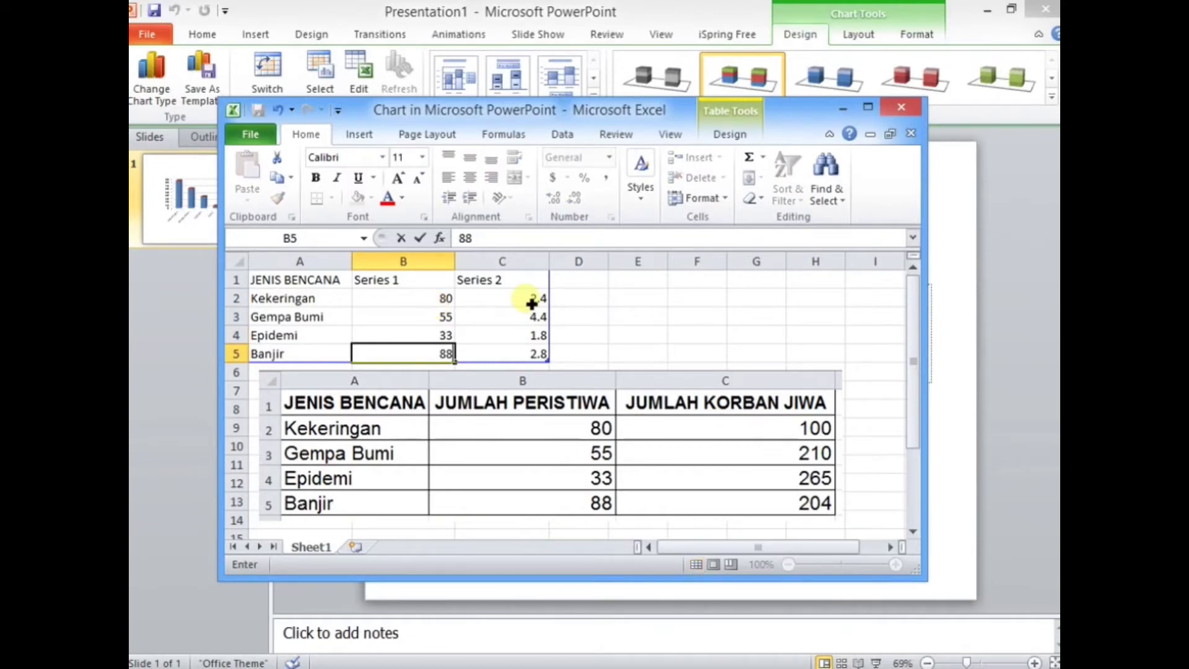
Enter Series 2 values 100, 210, 265 and 204 in column C.
{"action": "left_click", "coordinate": [532, 304]}
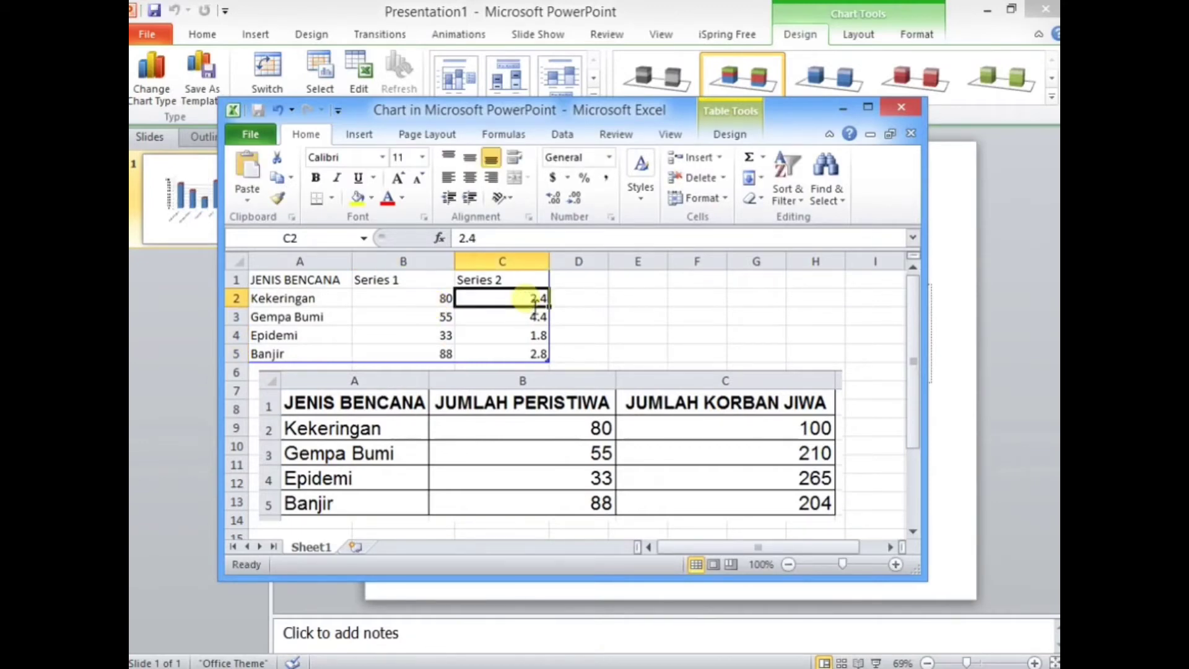
{"action": "type", "text": "100"}
{"action": "key", "text": "Return"}
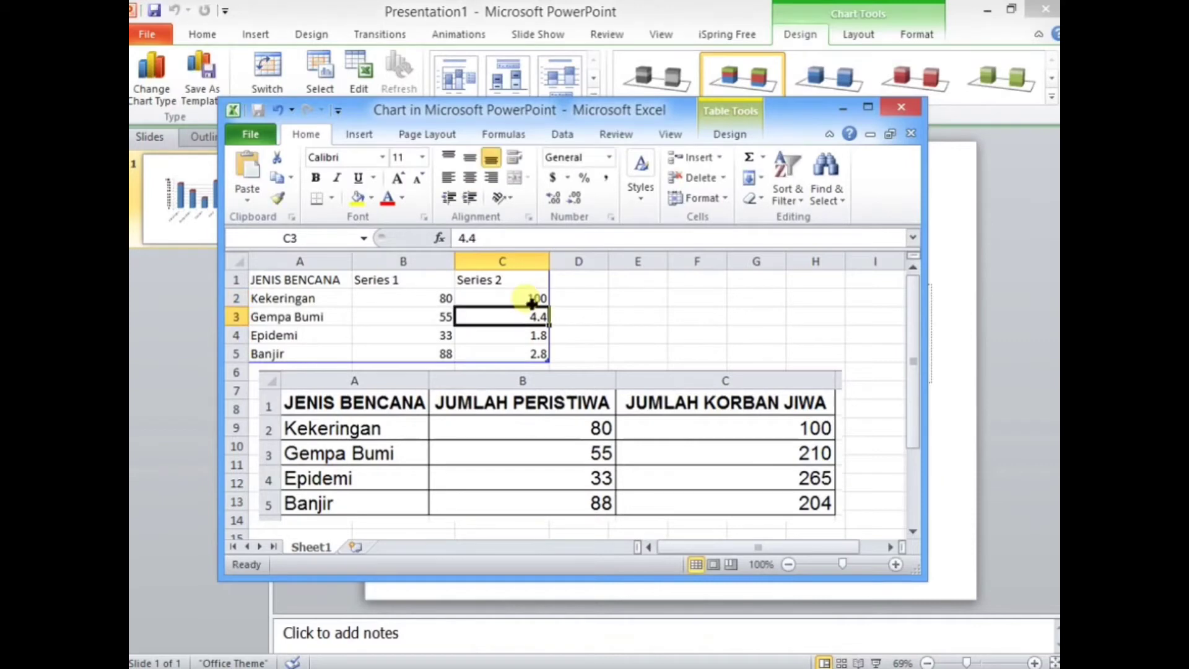
{"action": "type", "text": "210"}
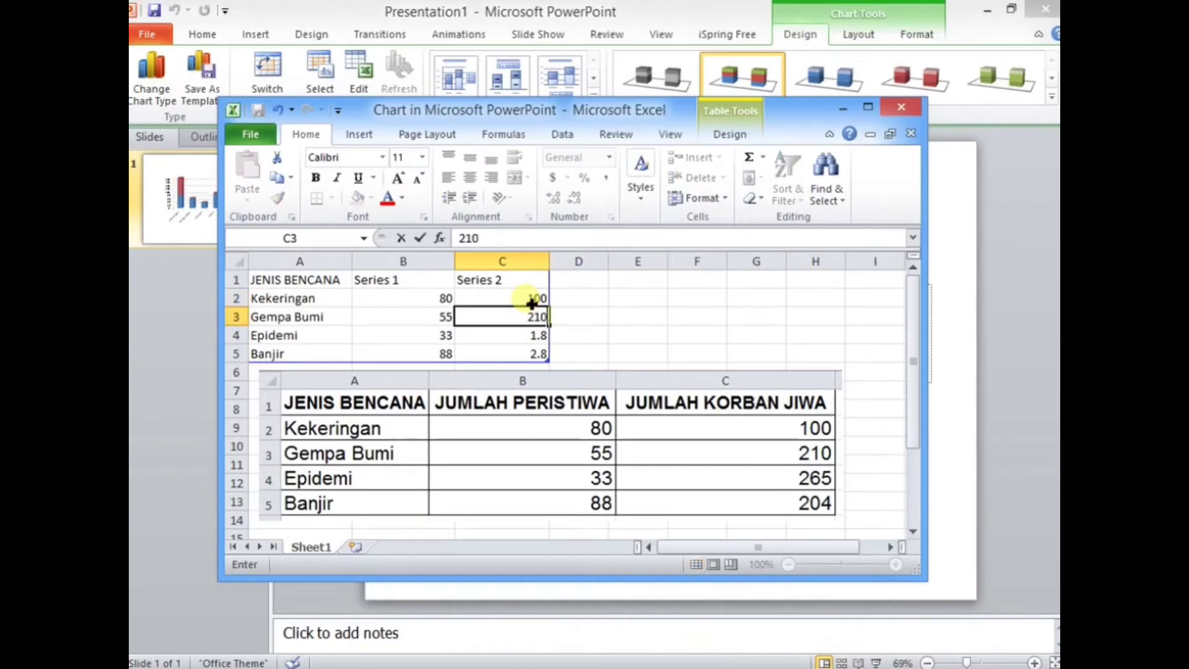
{"action": "key", "text": "Return"}
{"action": "type", "text": "26"}
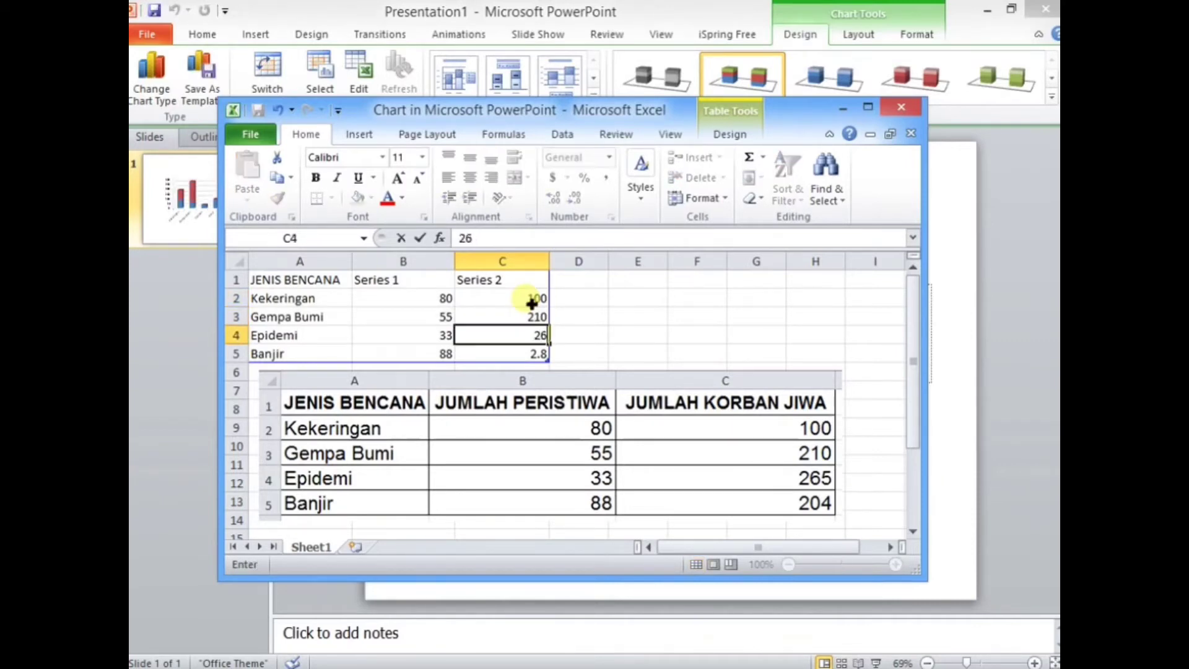
{"action": "type", "text": "5"}
{"action": "key", "text": "Return"}
{"action": "type", "text": "20"}
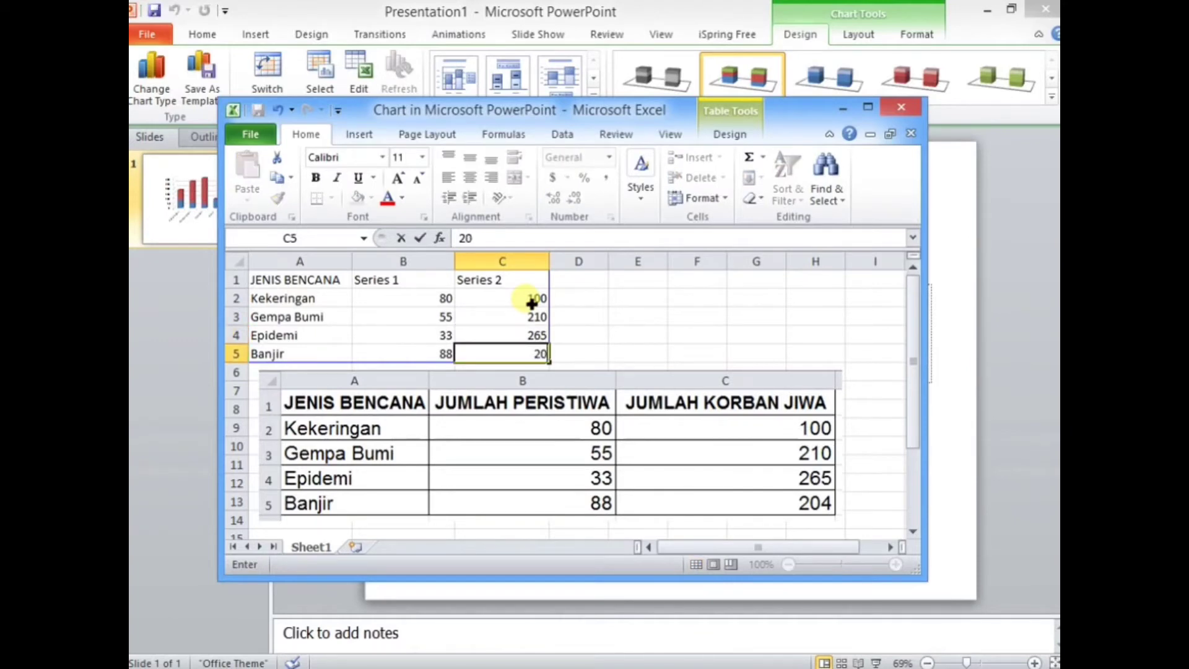
{"action": "type", "text": "4"}
{"action": "key", "text": "Return"}
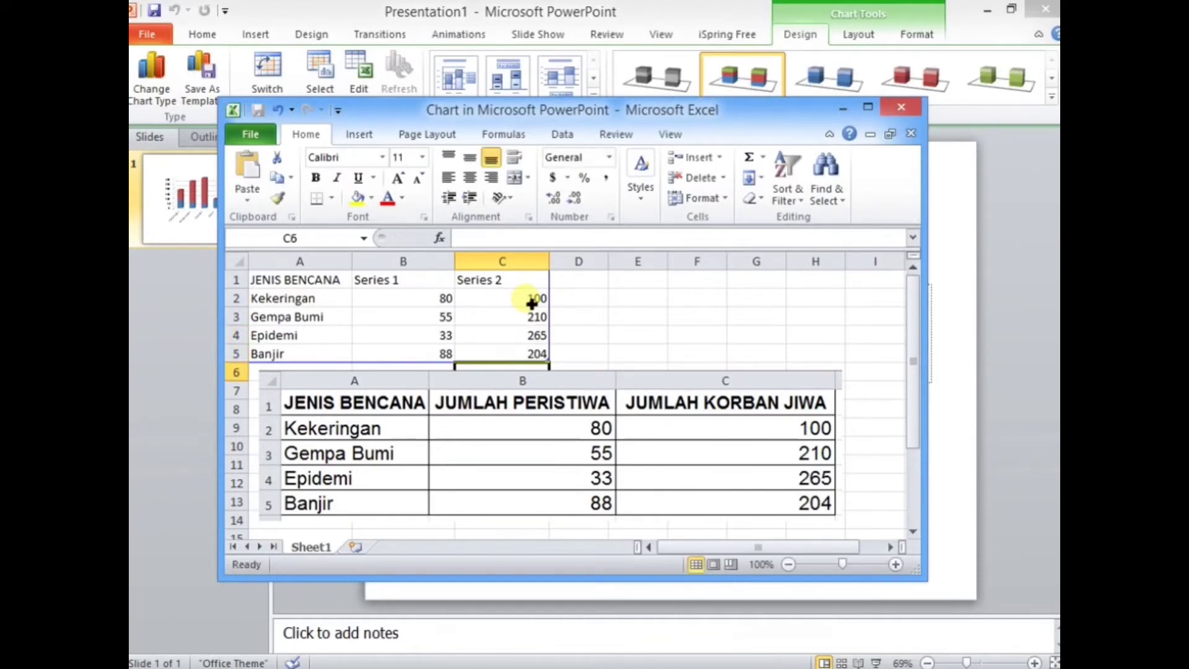
Rename B1 'JUMLAH PERISTIWA' and C1 'JUMLAH KORBAN JIWA', widening both columns to fit.
{"action": "left_click", "coordinate": [398, 282]}
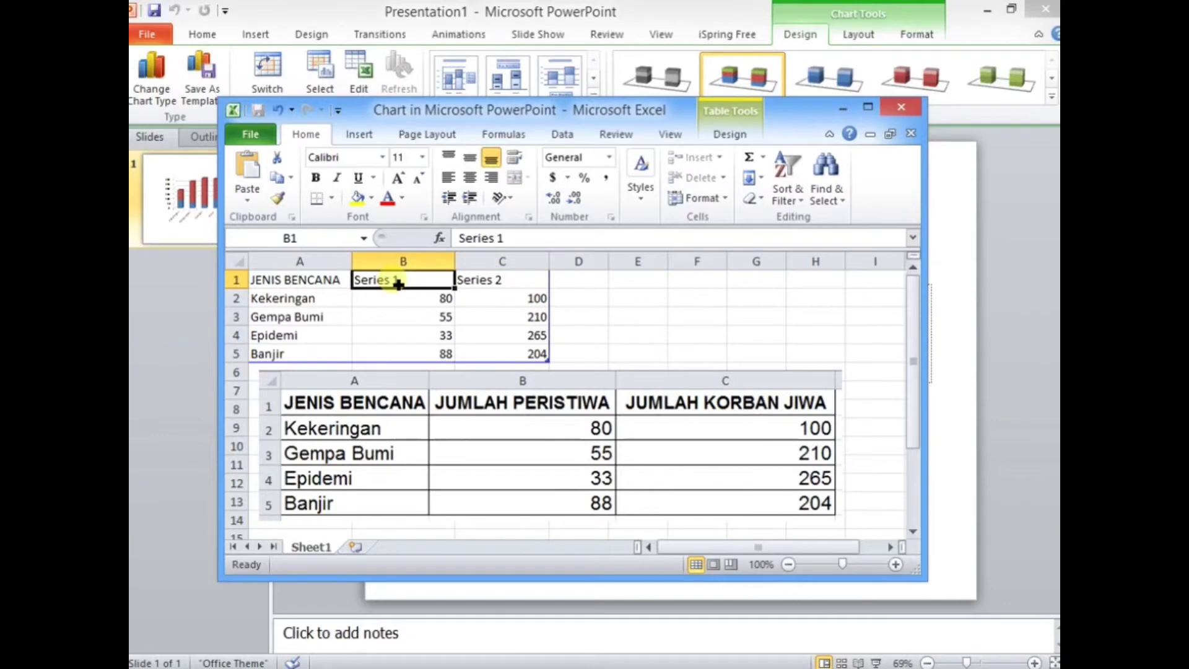
{"action": "type", "text": "JUM"}
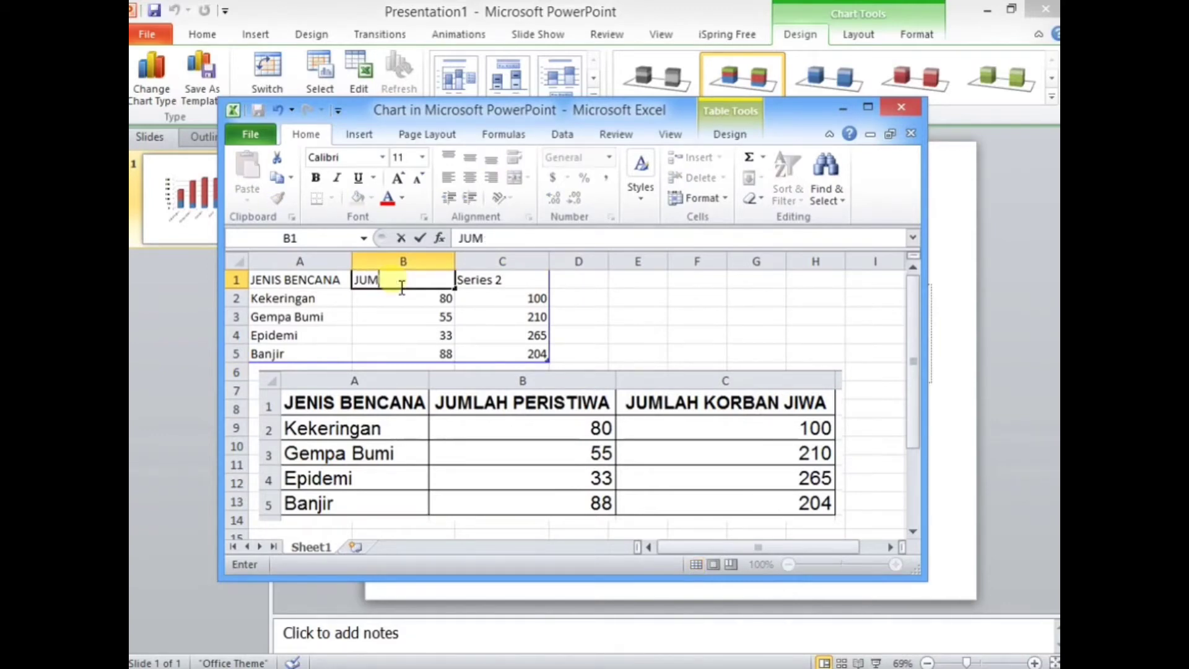
{"action": "type", "text": "LAH PERI"}
{"action": "type", "text": "STIWA"}
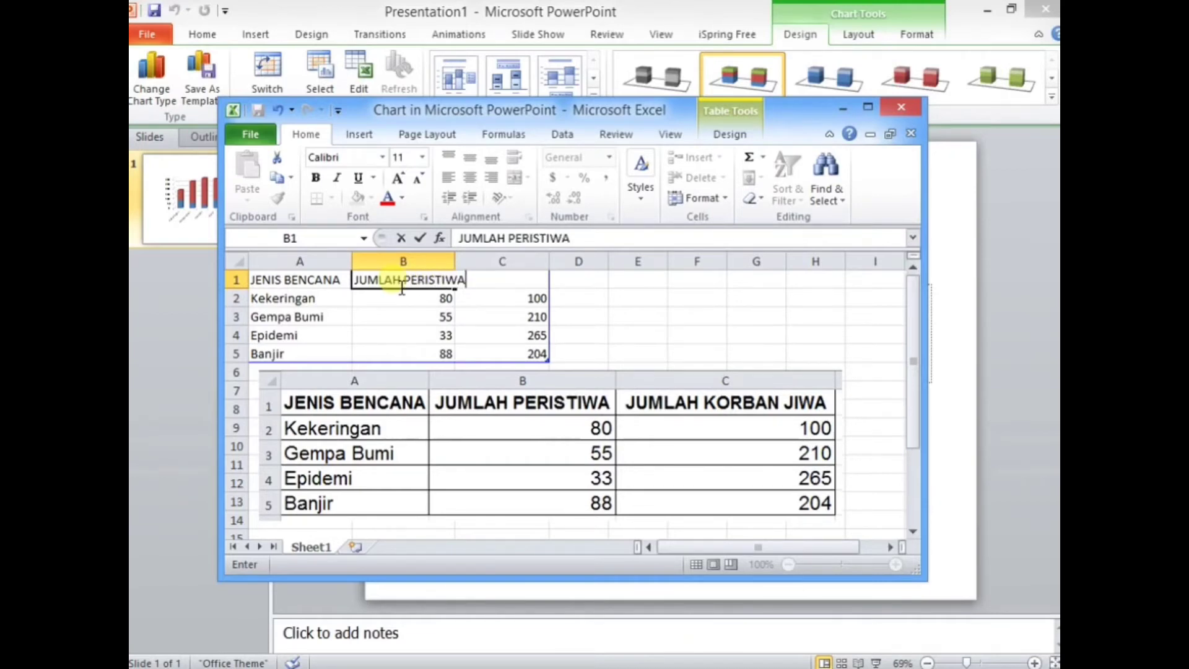
{"action": "key", "text": "Tab"}
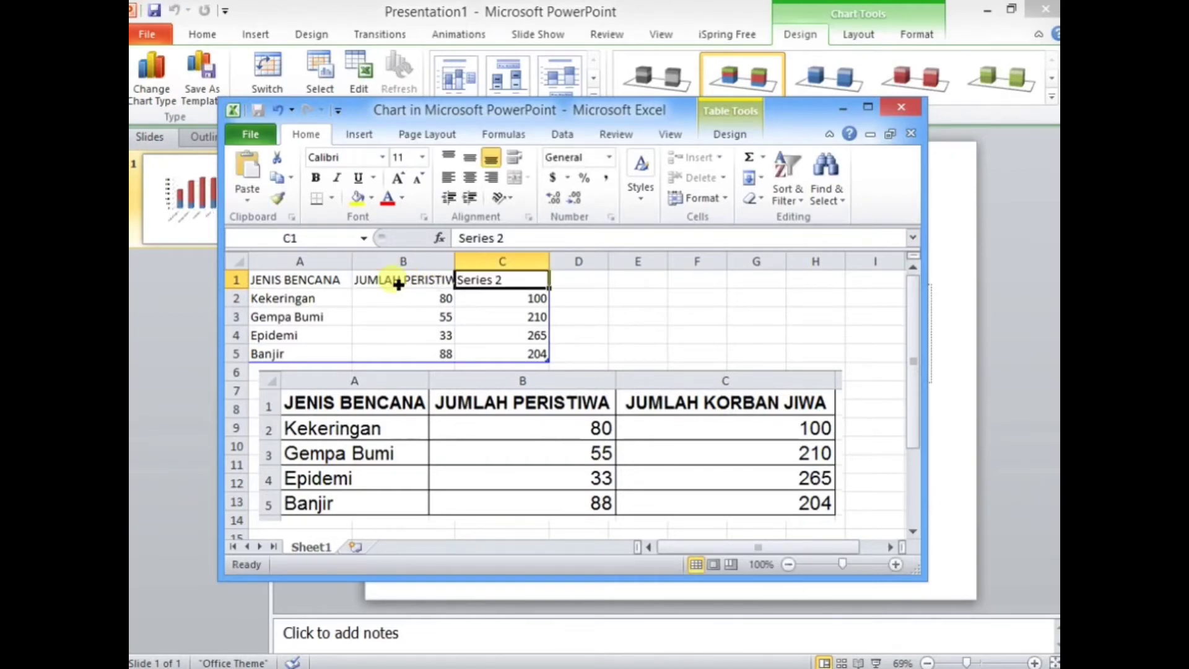
{"action": "type", "text": "JUMLAH K"}
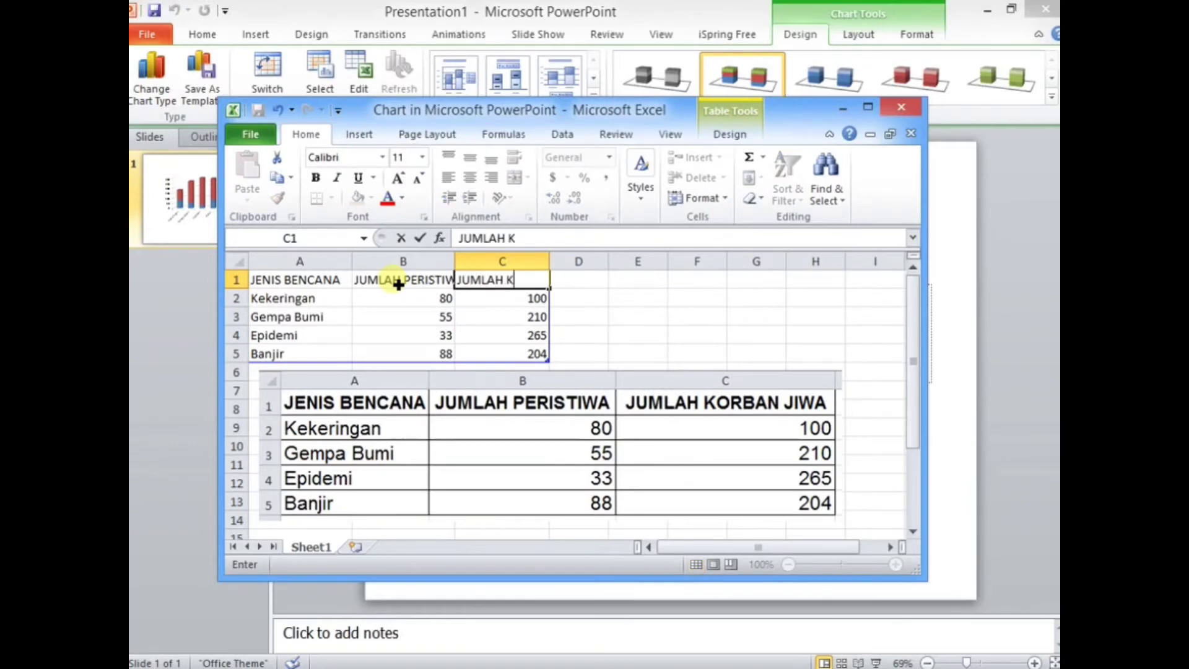
{"action": "type", "text": "ORBAN JI"}
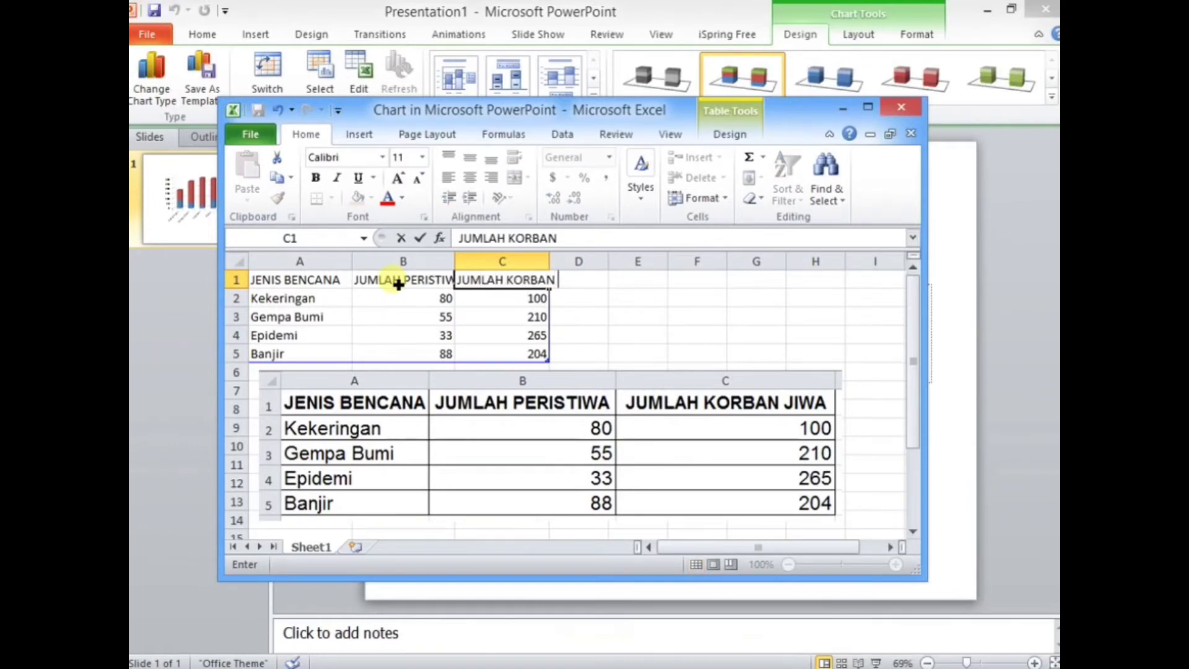
{"action": "type", "text": "WA"}
{"action": "key", "text": "Return"}
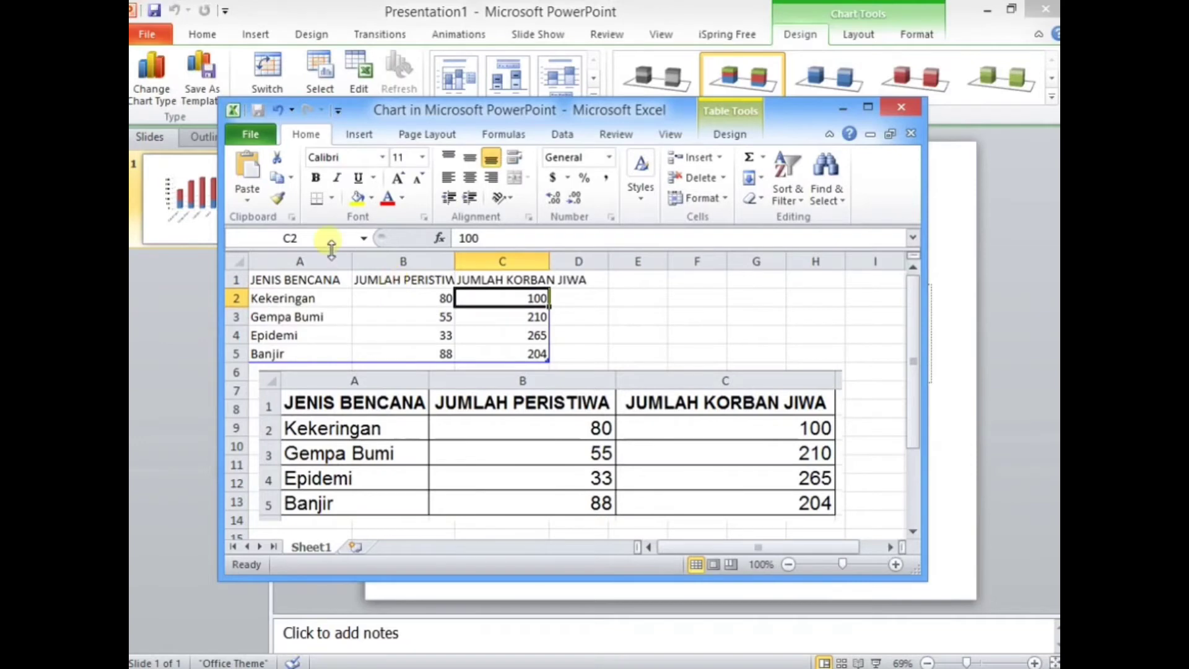
{"action": "left_click_drag", "start_coordinate": [455, 261], "coordinate": [481, 262]}
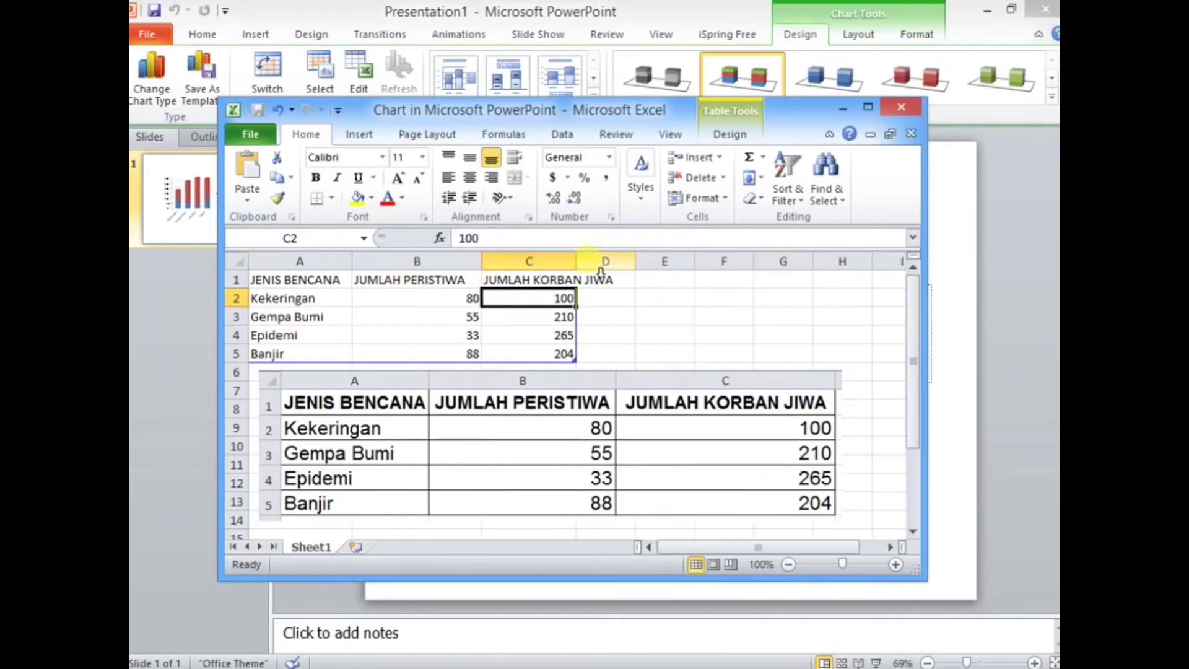
{"action": "left_click_drag", "start_coordinate": [586, 265], "coordinate": [628, 276]}
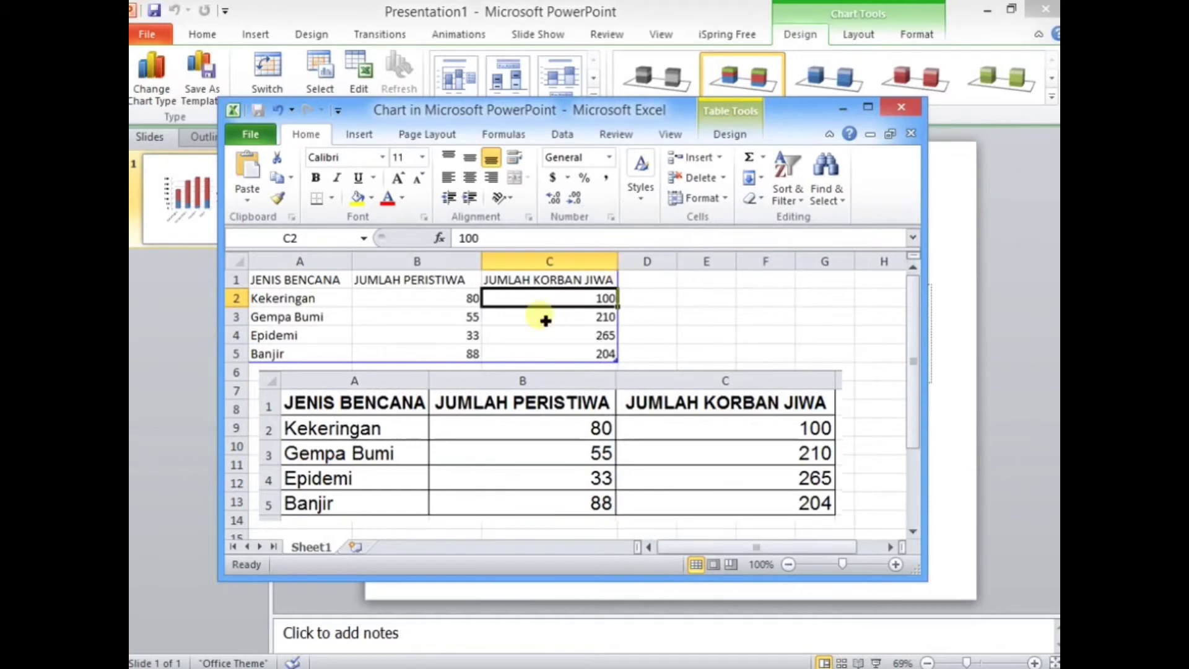
Close the Excel data sheet and apply the blue Flow theme to the slide.
{"action": "left_click", "coordinate": [894, 105]}
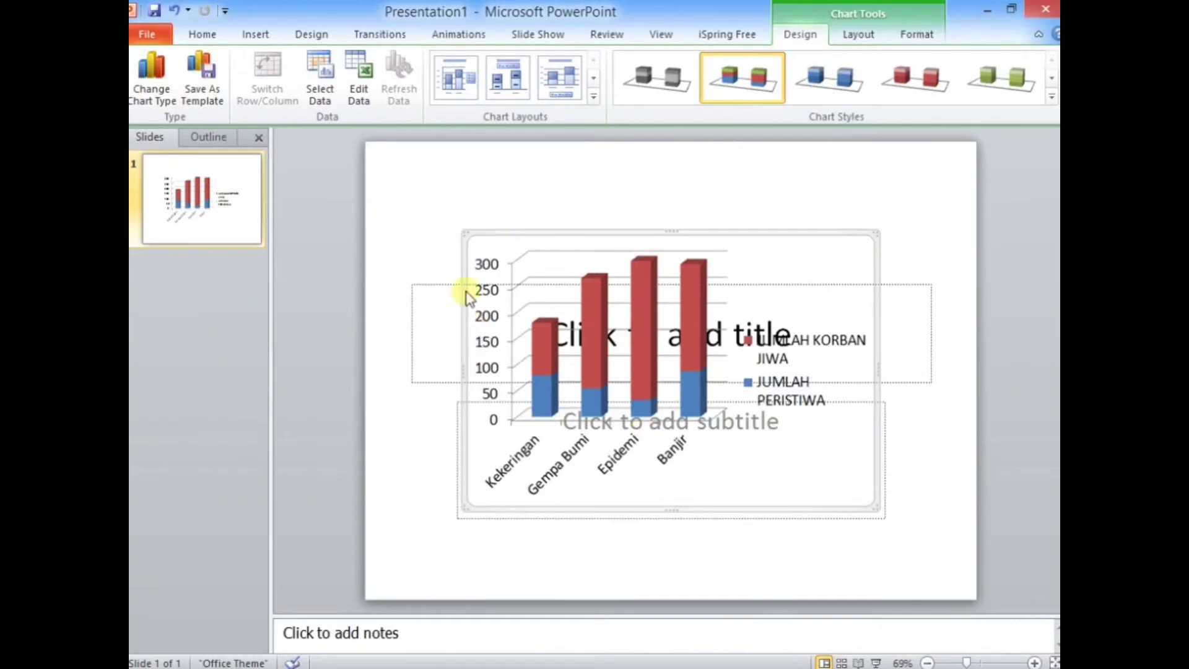
{"action": "left_click", "coordinate": [314, 35]}
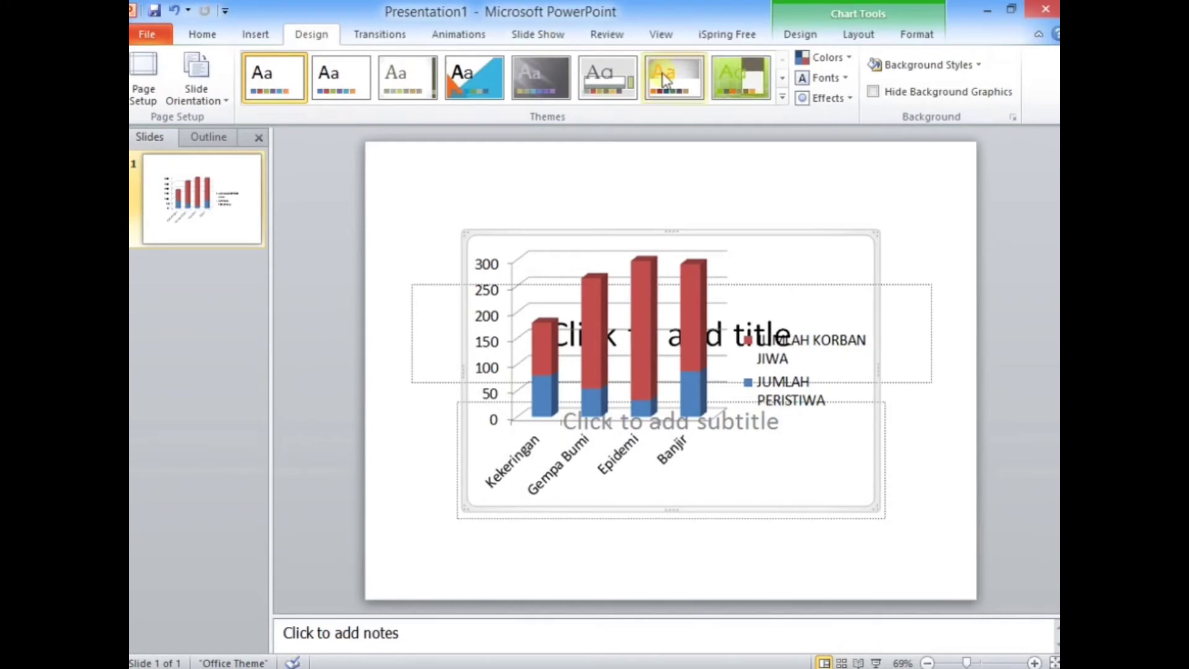
{"action": "left_click", "coordinate": [783, 98]}
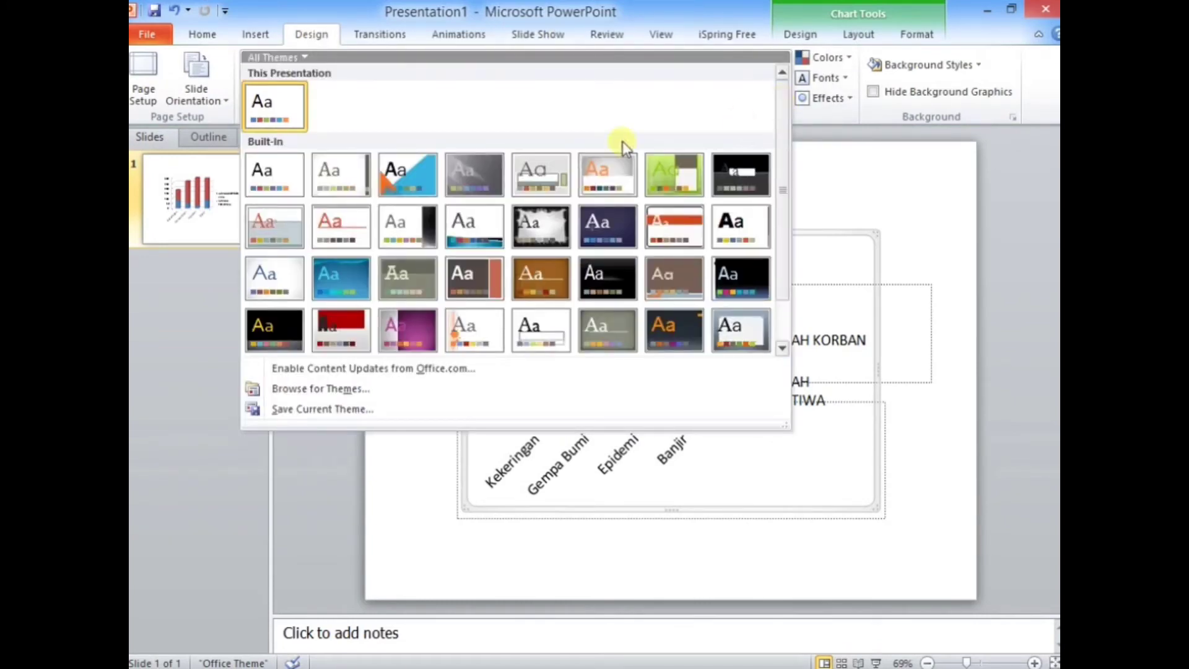
{"action": "left_click", "coordinate": [355, 273]}
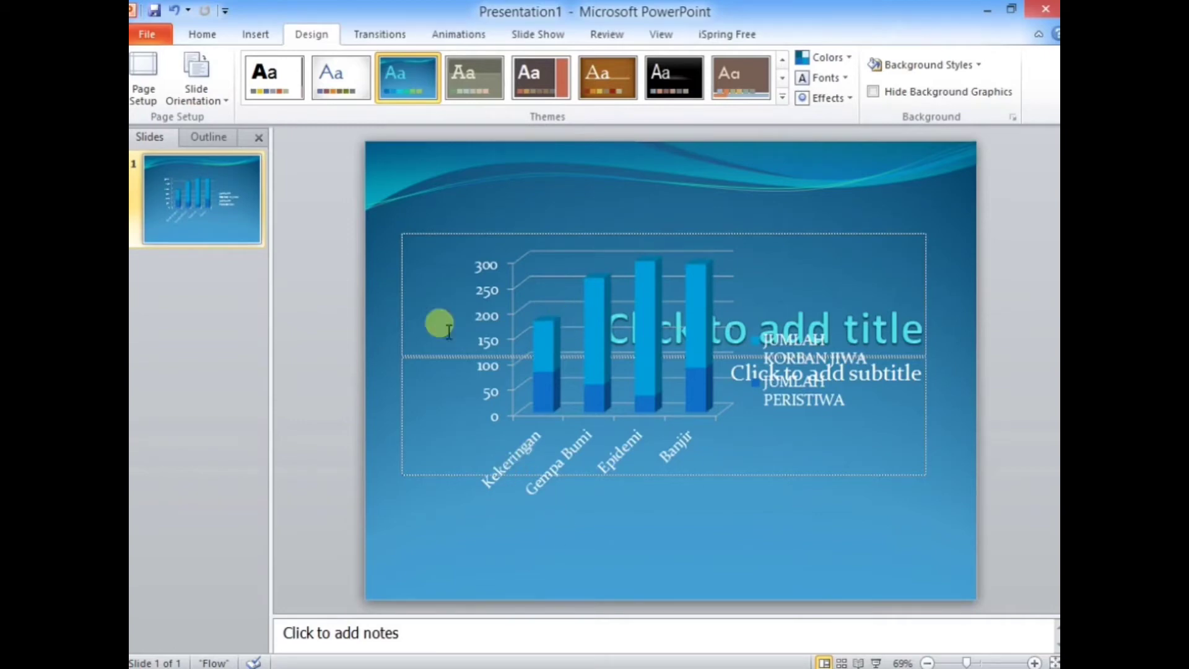
{"action": "left_click", "coordinate": [557, 319]}
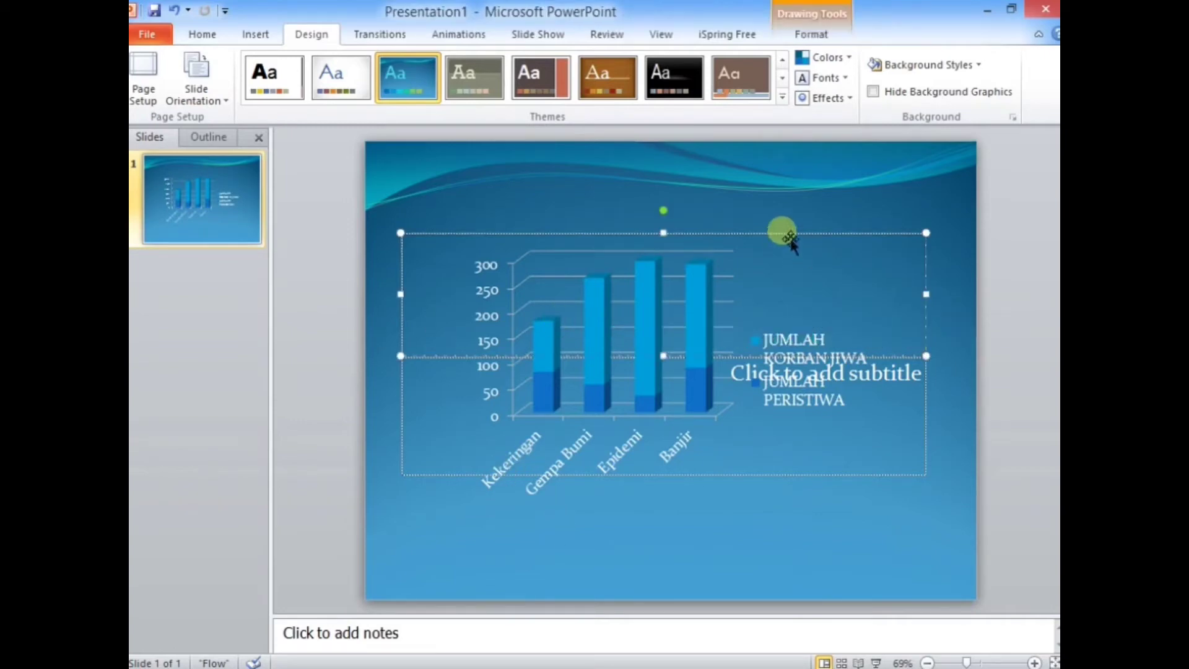
Move the title box to the slide top, shorten it, and type 'GRAFIK DATA BENCANA'.
{"action": "left_click_drag", "start_coordinate": [790, 238], "coordinate": [794, 152]}
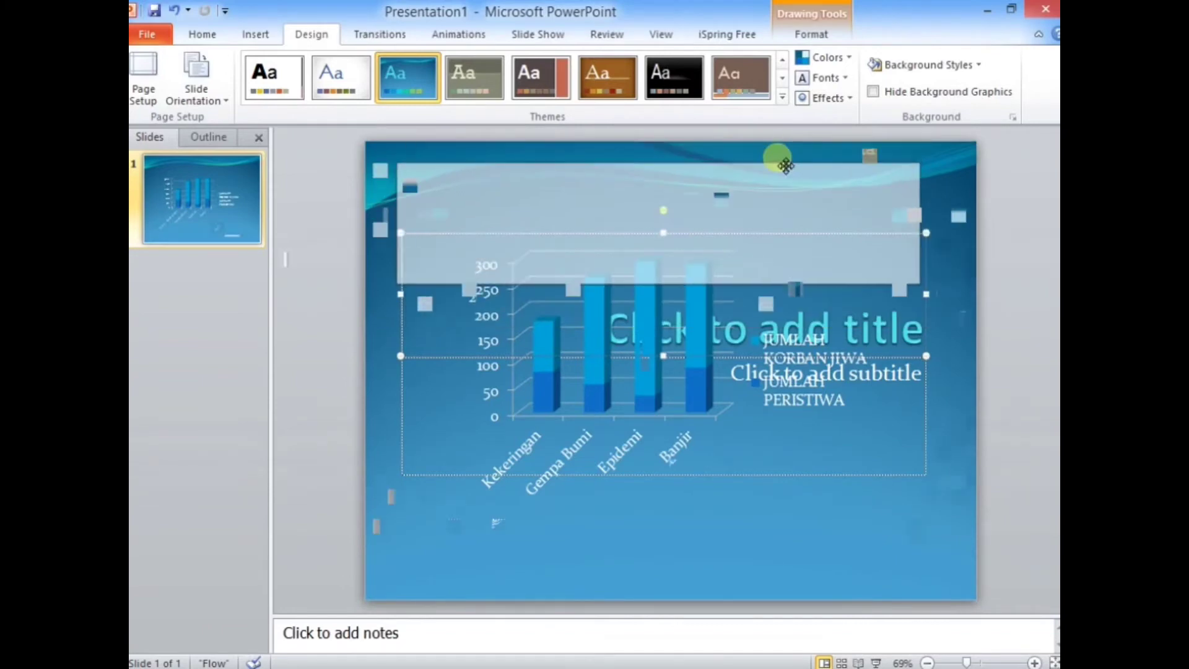
{"action": "left_click_drag", "start_coordinate": [794, 151], "coordinate": [778, 151]}
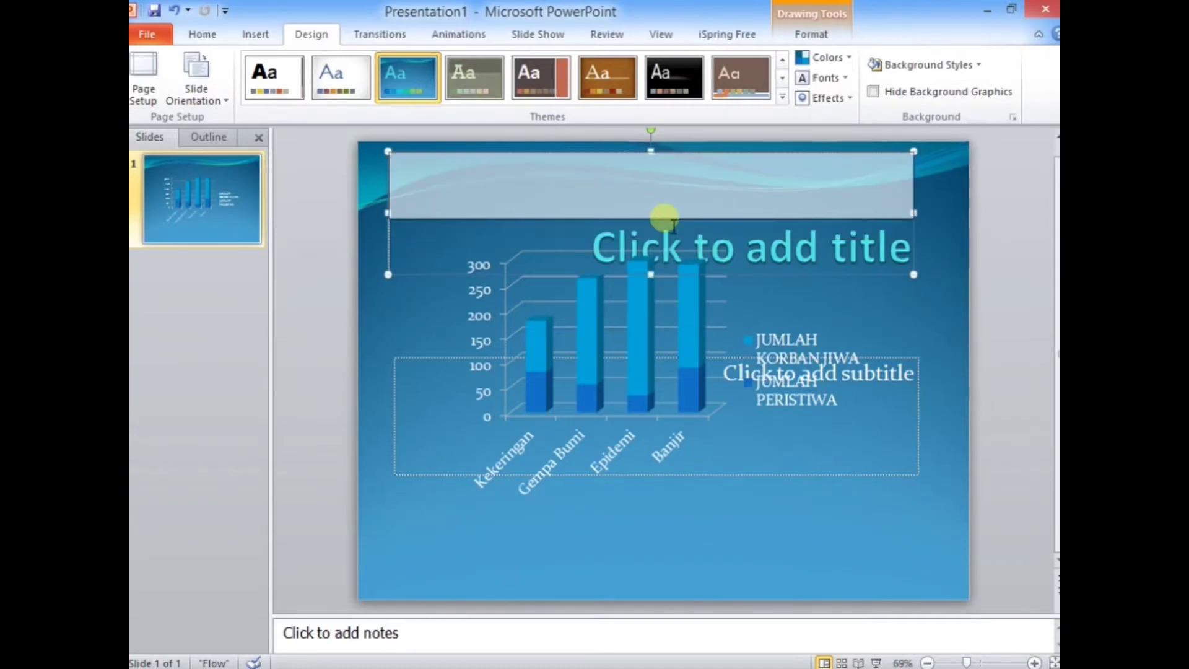
{"action": "left_click_drag", "start_coordinate": [674, 254], "coordinate": [685, 192]}
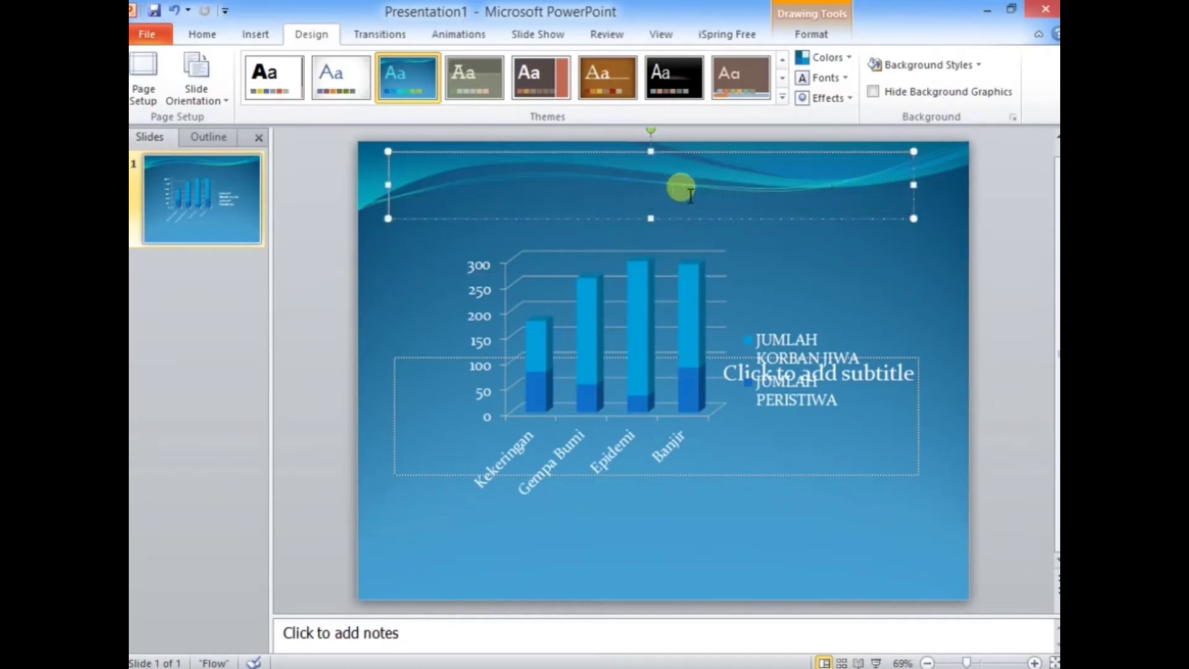
{"action": "type", "text": "G"}
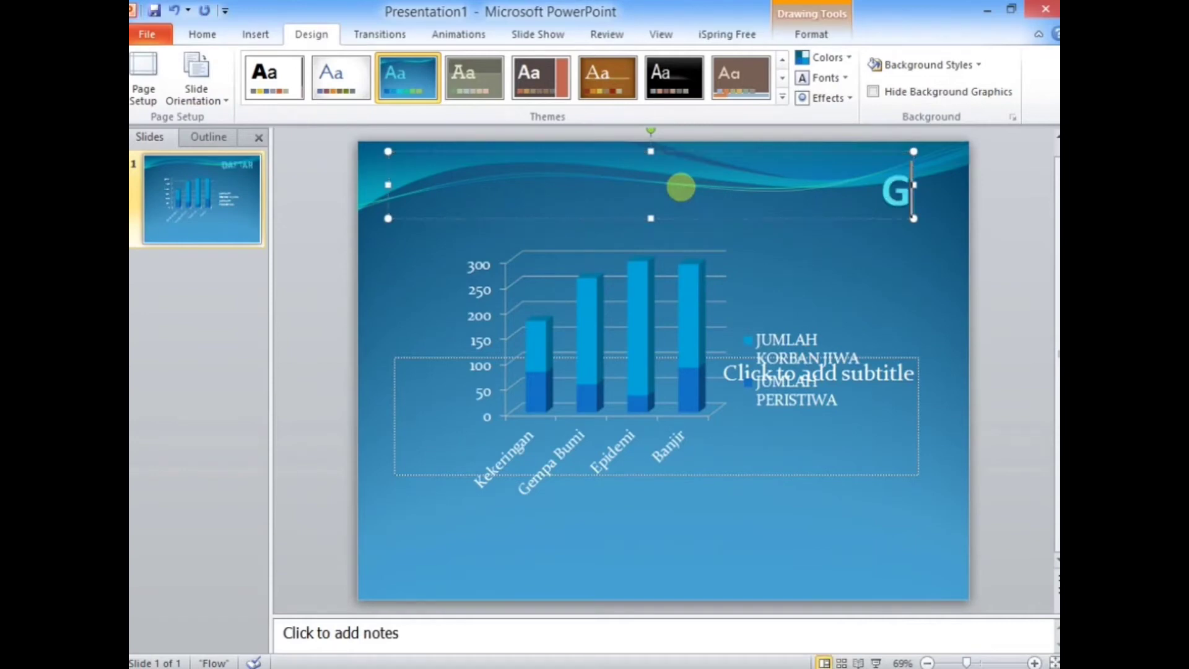
{"action": "type", "text": "RAFIK DA"}
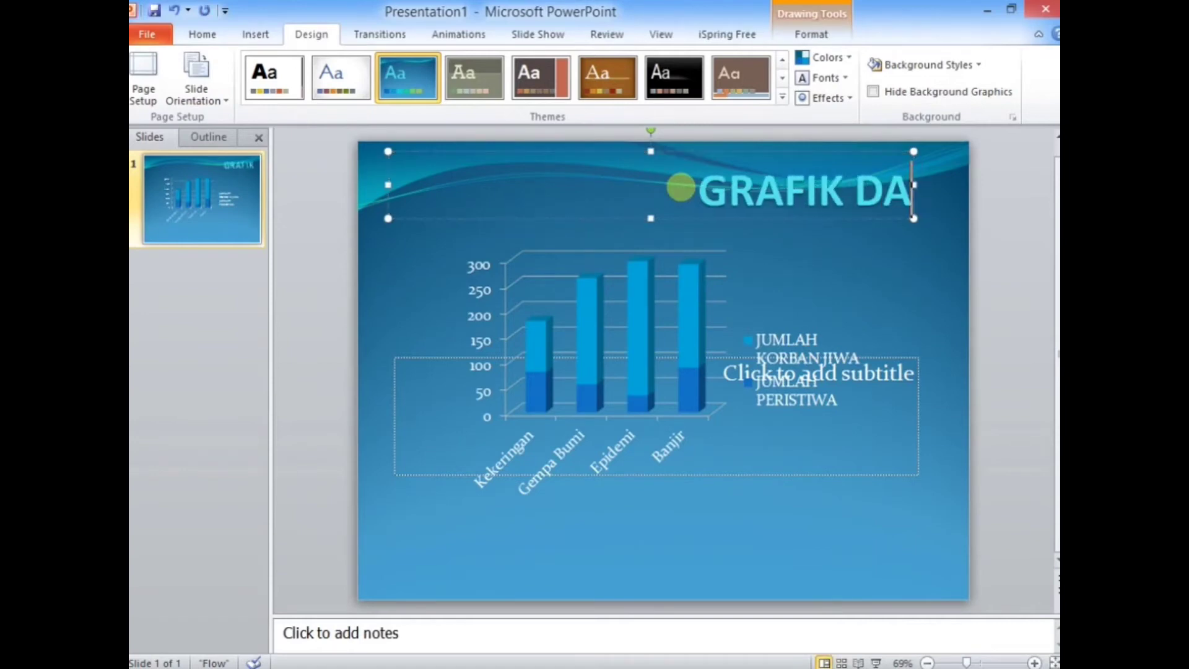
{"action": "type", "text": "TA BEN"}
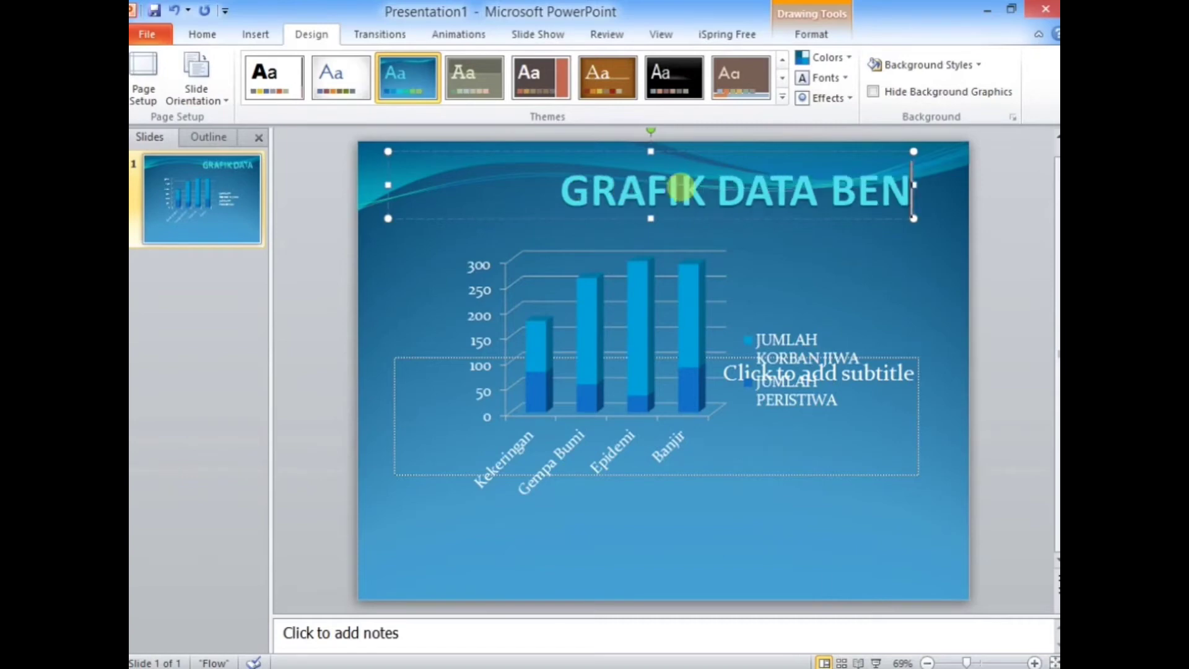
{"action": "type", "text": "CAN"}
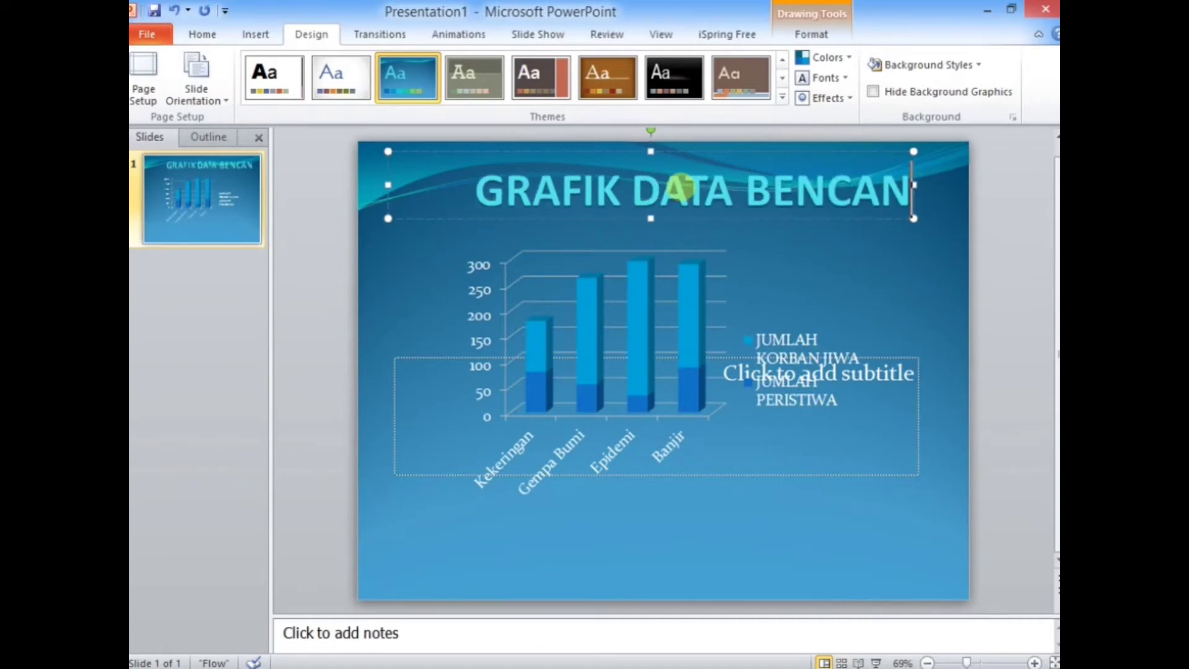
{"action": "type", "text": "A"}
Shrink the subtitle placeholder and move it to the bottom of the slide.
{"action": "left_click", "coordinate": [796, 366]}
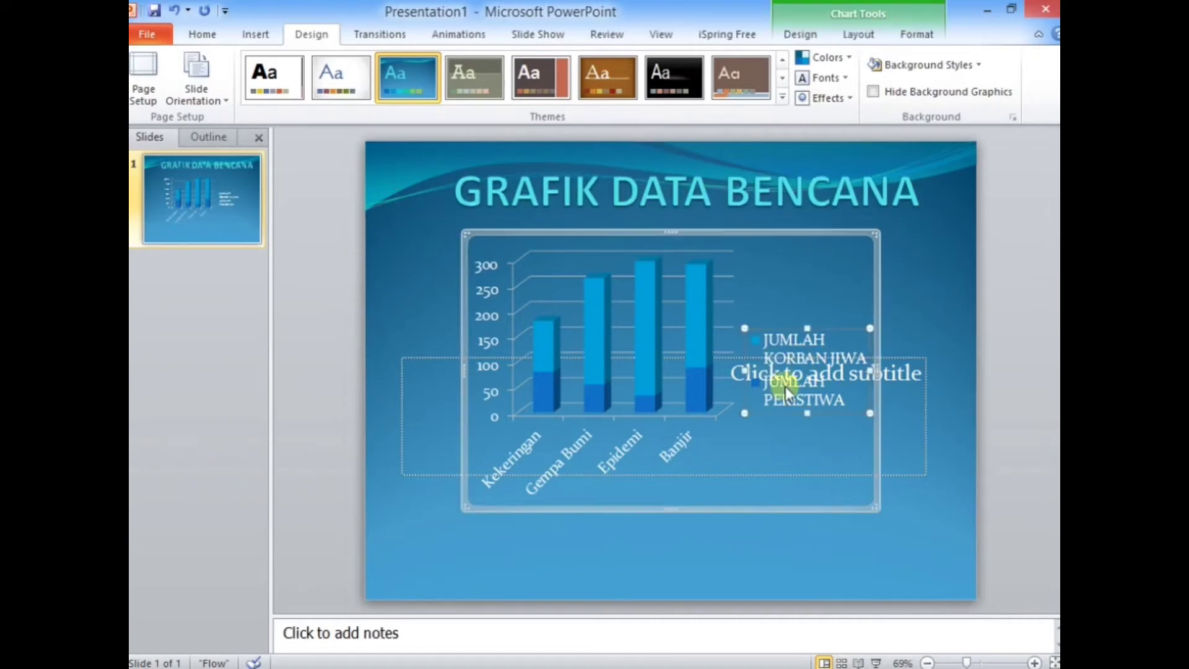
{"action": "left_click", "coordinate": [901, 387]}
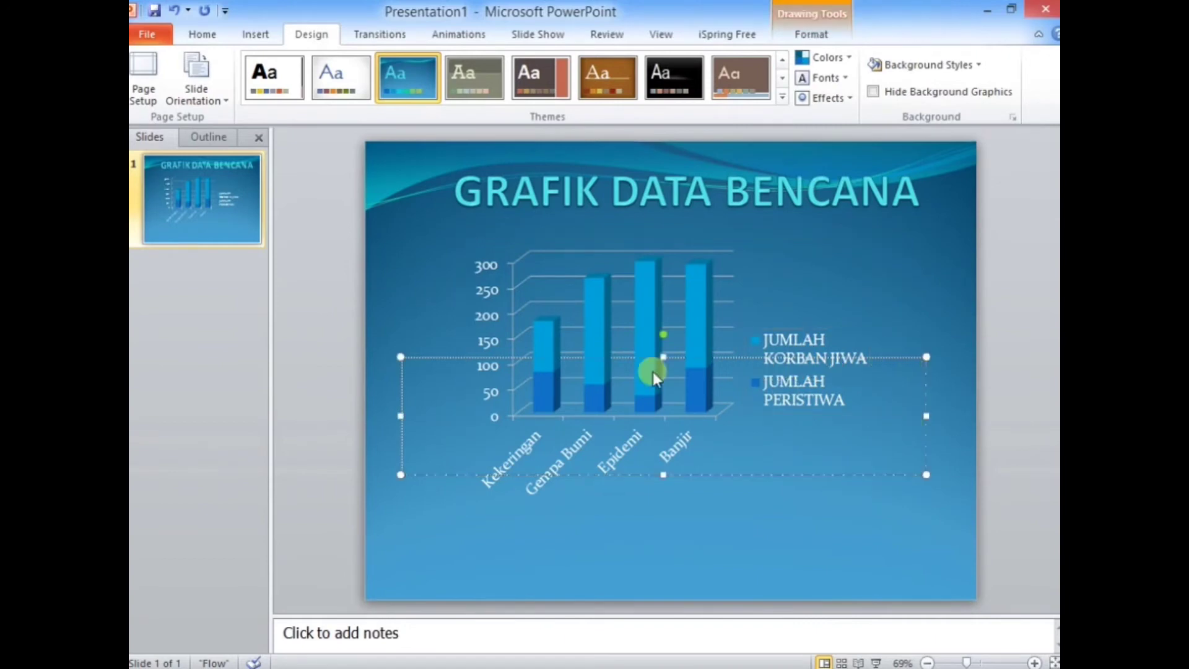
{"action": "left_click", "coordinate": [912, 372]}
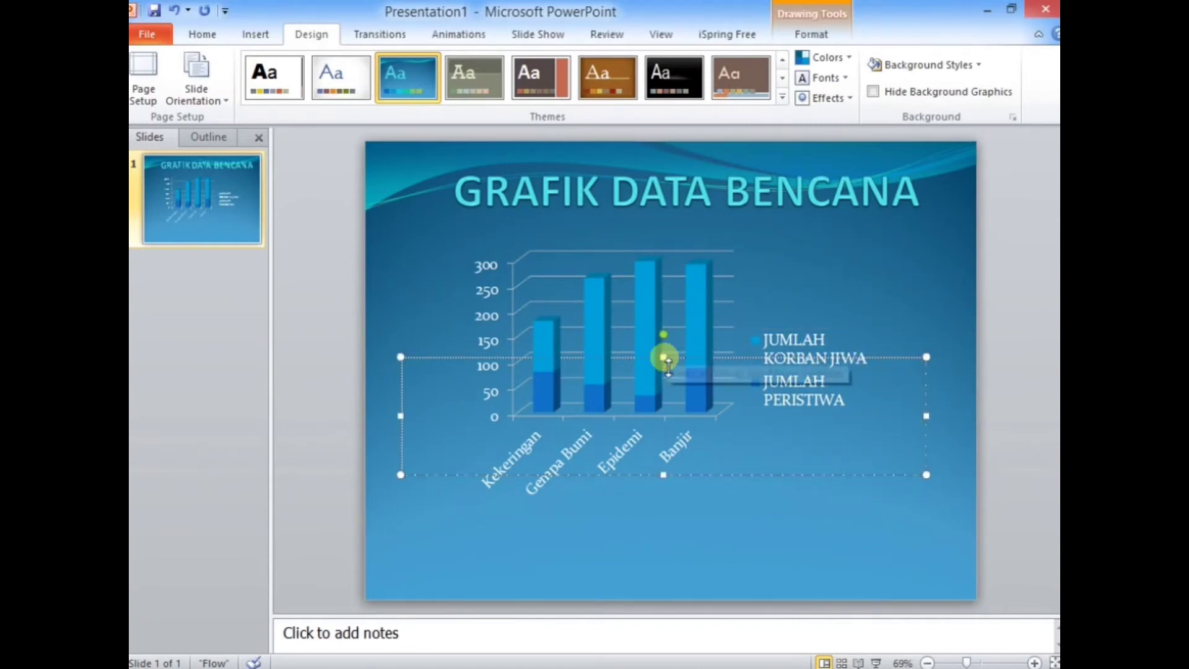
{"action": "mouse_move", "coordinate": [666, 353]}
{"action": "left_mouse_down"}
{"action": "mouse_move", "coordinate": [675, 457]}
{"action": "mouse_move", "coordinate": [672, 431]}
{"action": "left_mouse_up"}
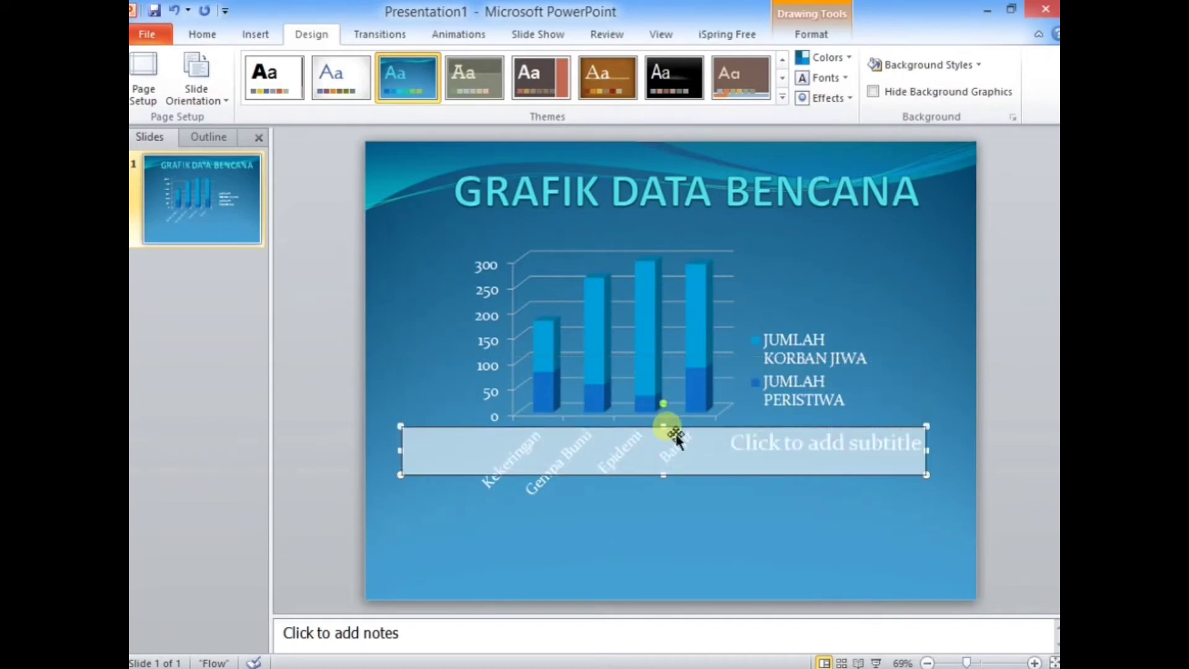
{"action": "mouse_move", "coordinate": [763, 432]}
{"action": "left_mouse_down"}
{"action": "mouse_move", "coordinate": [768, 495]}
{"action": "mouse_move", "coordinate": [759, 428]}
{"action": "left_mouse_up"}
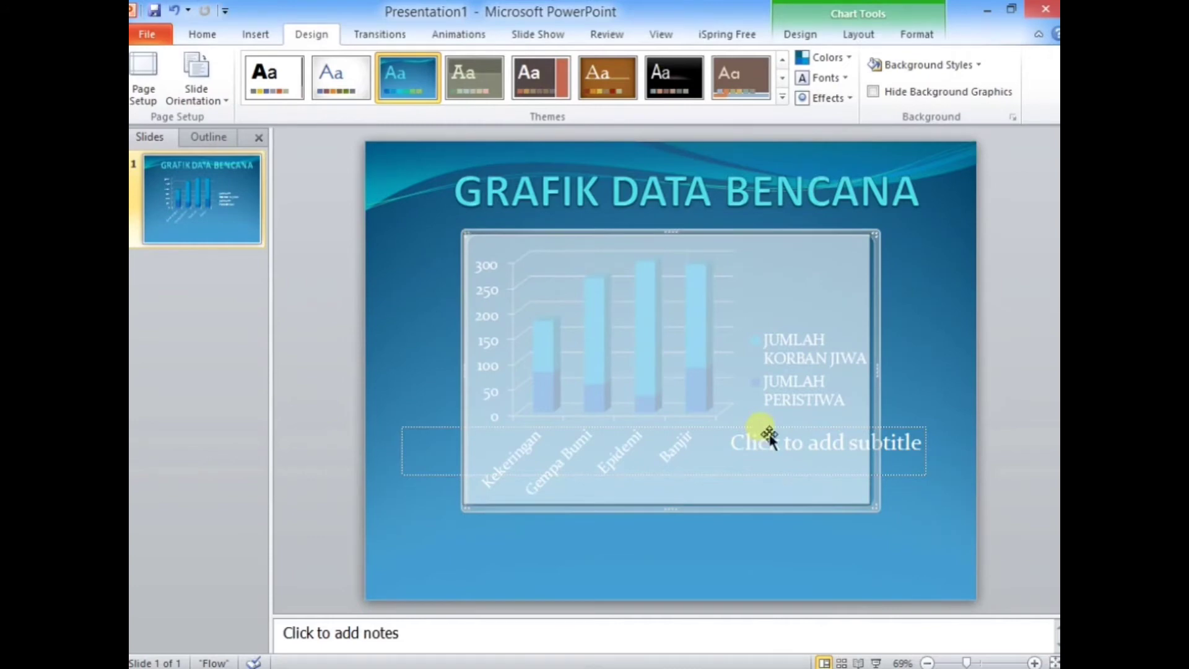
{"action": "left_click", "coordinate": [907, 444]}
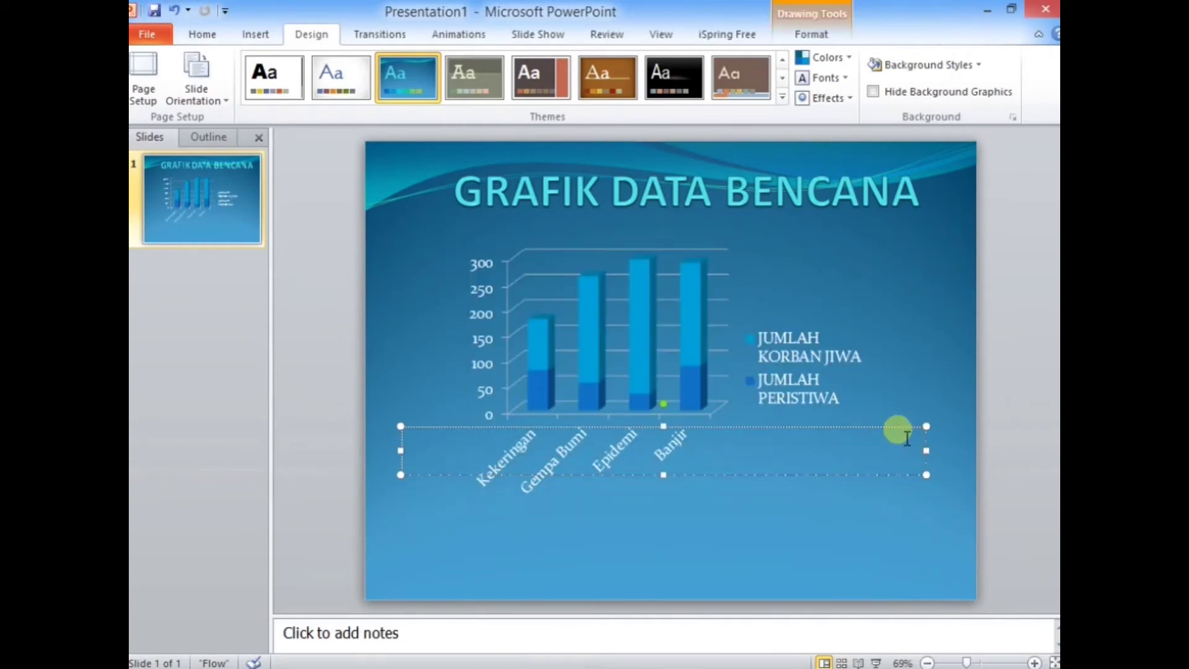
{"action": "left_click_drag", "start_coordinate": [886, 443], "coordinate": [880, 569]}
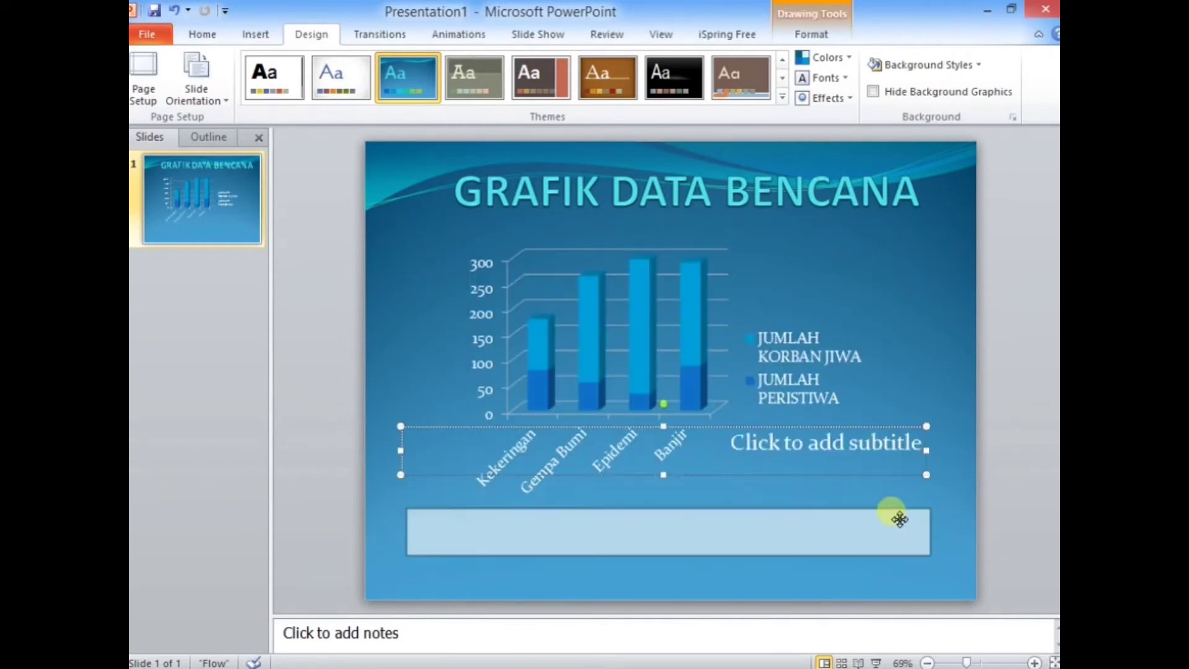
Type the credit line 'By. 2021' followed by the author's handle.
{"action": "left_click", "coordinate": [835, 565]}
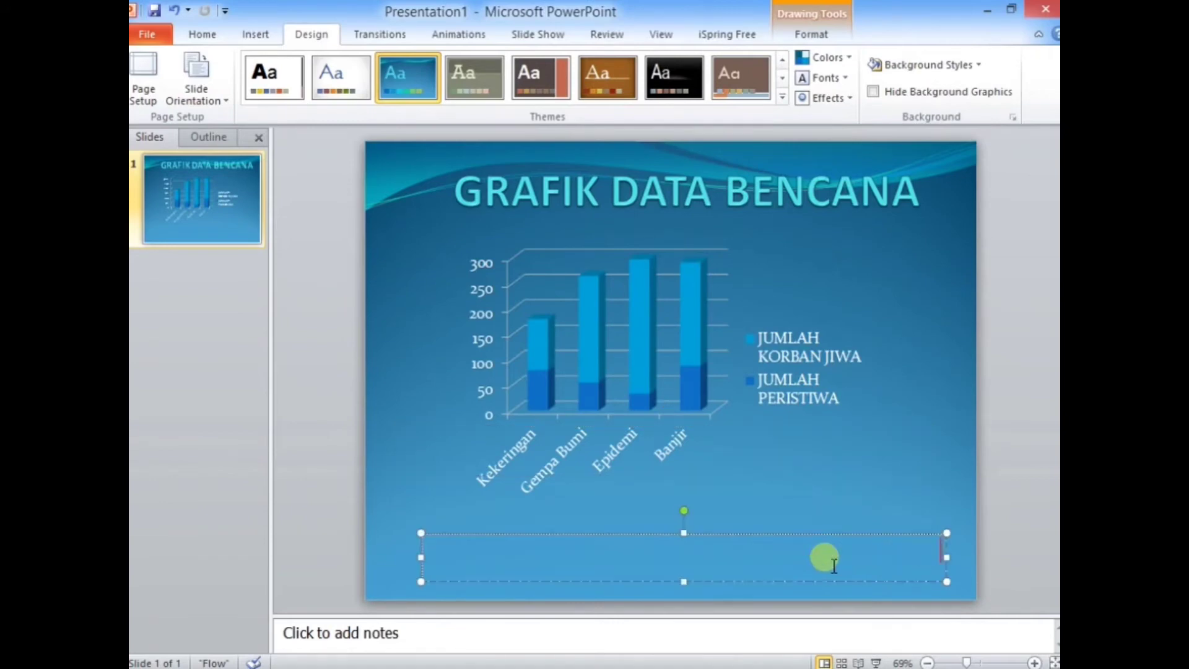
{"action": "type", "text": "B"}
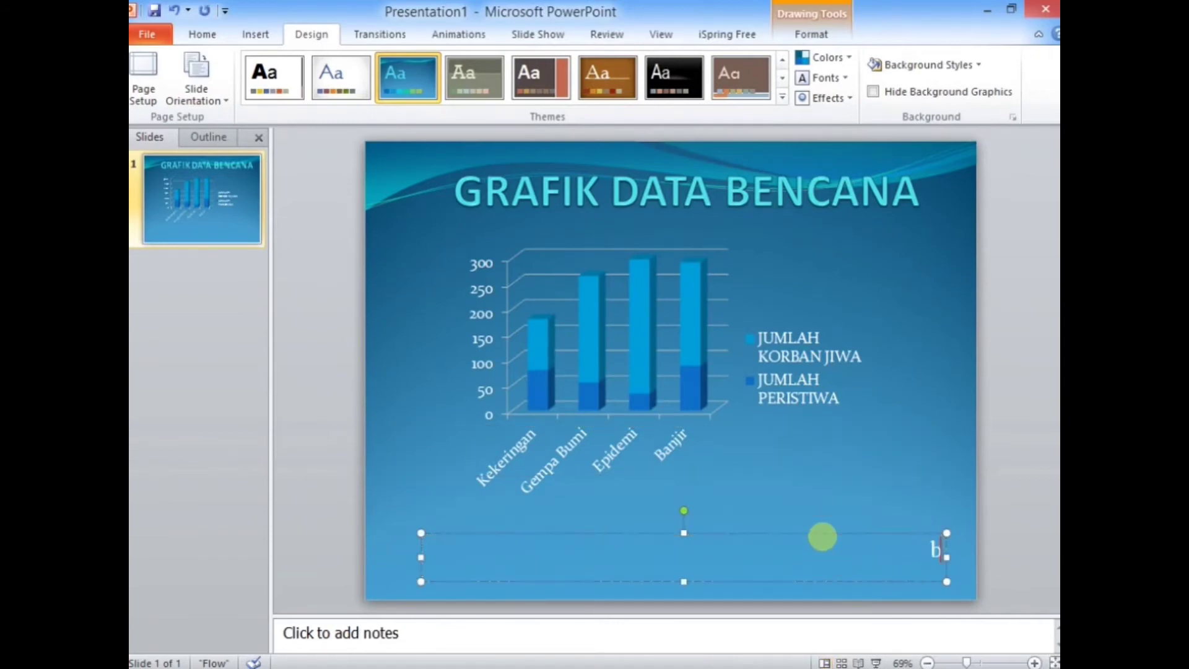
{"action": "type", "text": "y."}
{"action": "type", "text": " 202"}
{"action": "type", "text": "1"}
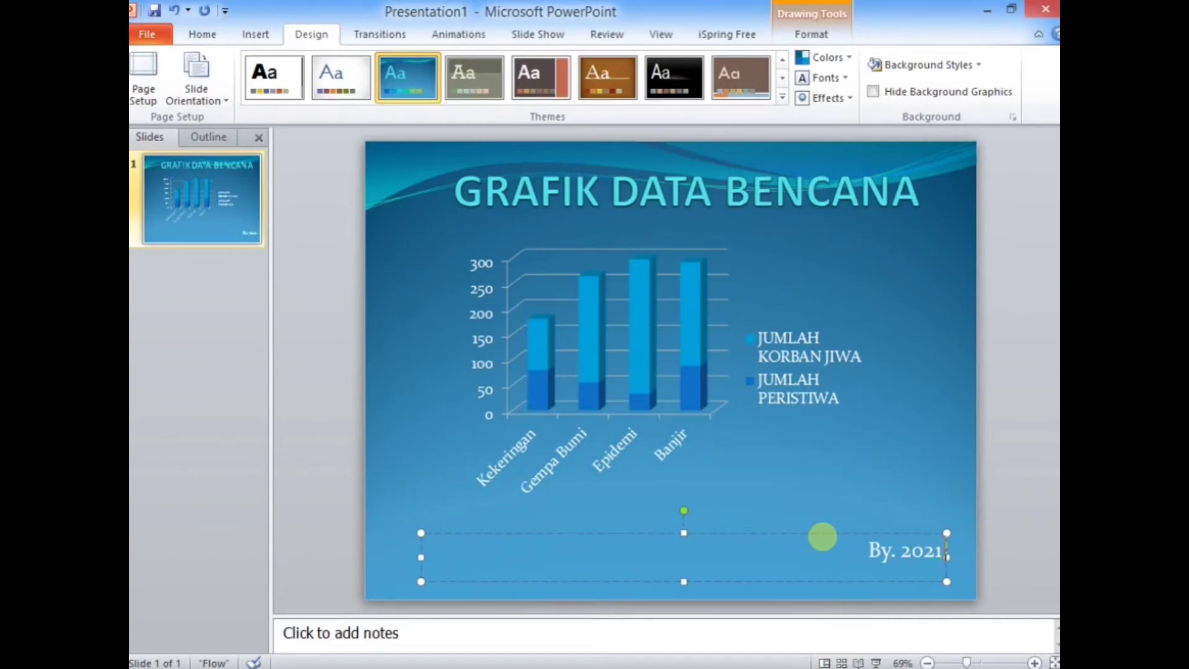
{"action": "type", "text": " @Sep"}
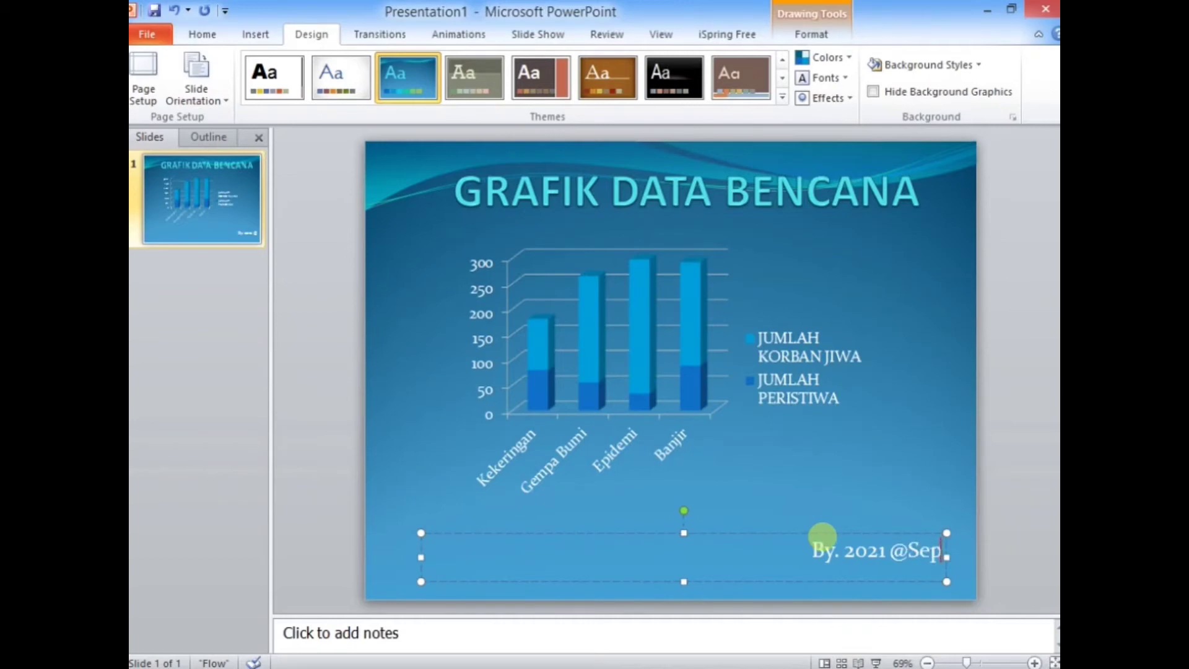
{"action": "type", "text": "tadhan"}
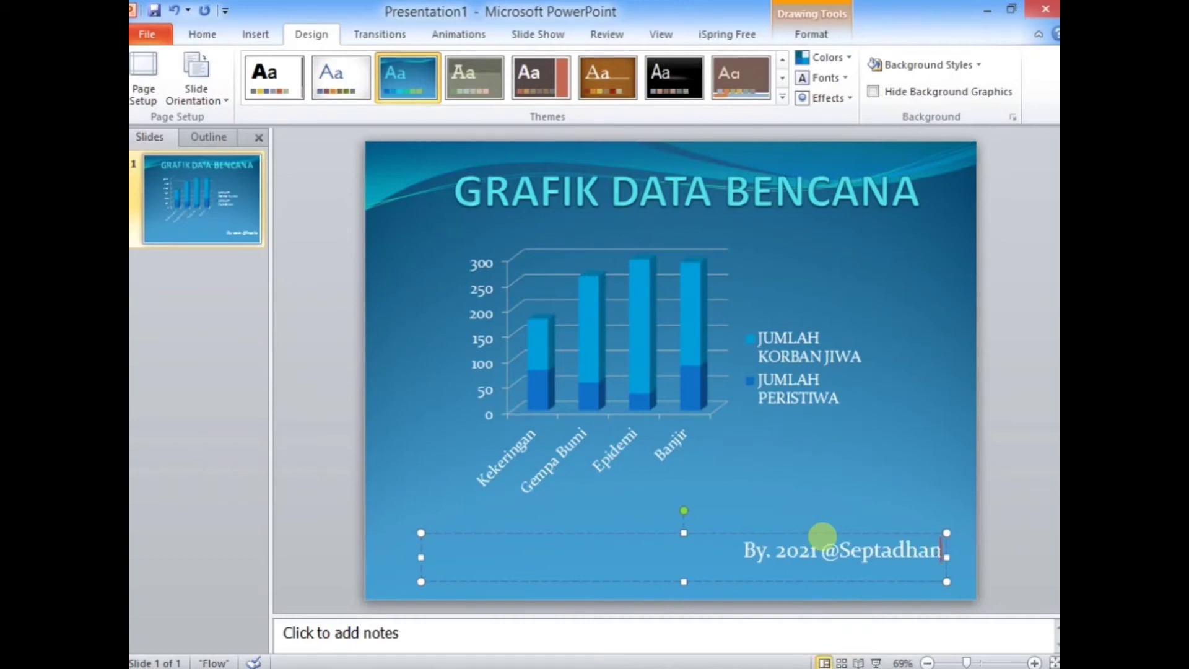
{"action": "type", "text": "a"}
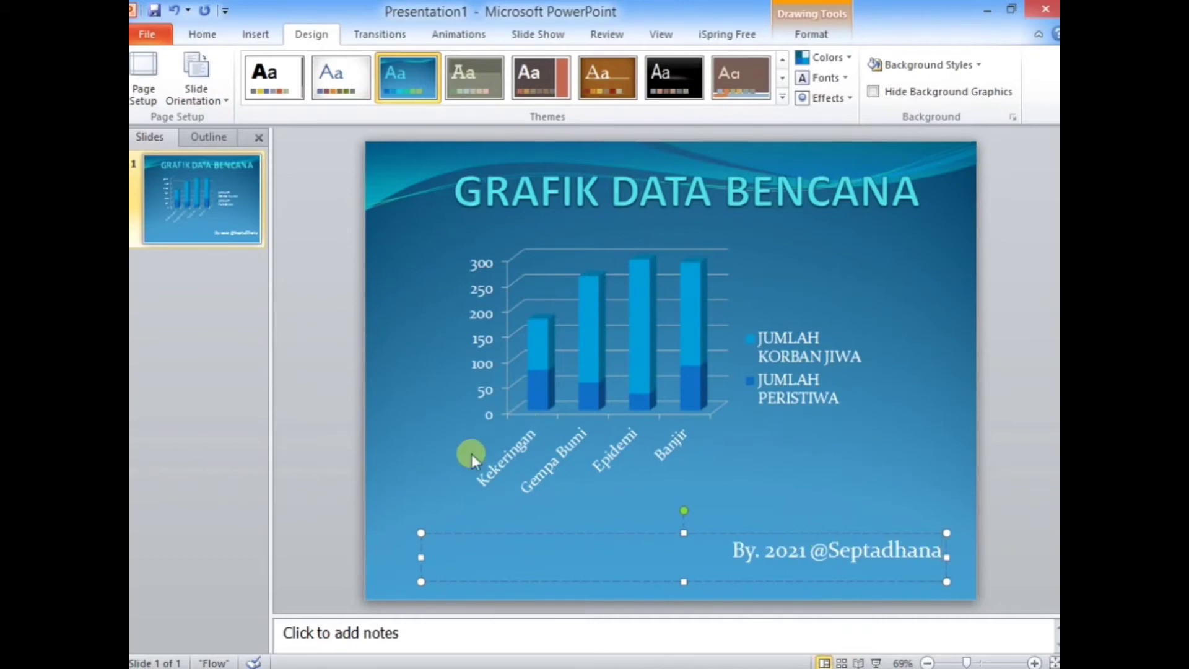
{"action": "left_click", "coordinate": [418, 469]}
Stretch the chart's right and left edges outward to span most of the slide width.
{"action": "left_click", "coordinate": [593, 381]}
{"action": "left_click_drag", "start_coordinate": [873, 370], "coordinate": [946, 368]}
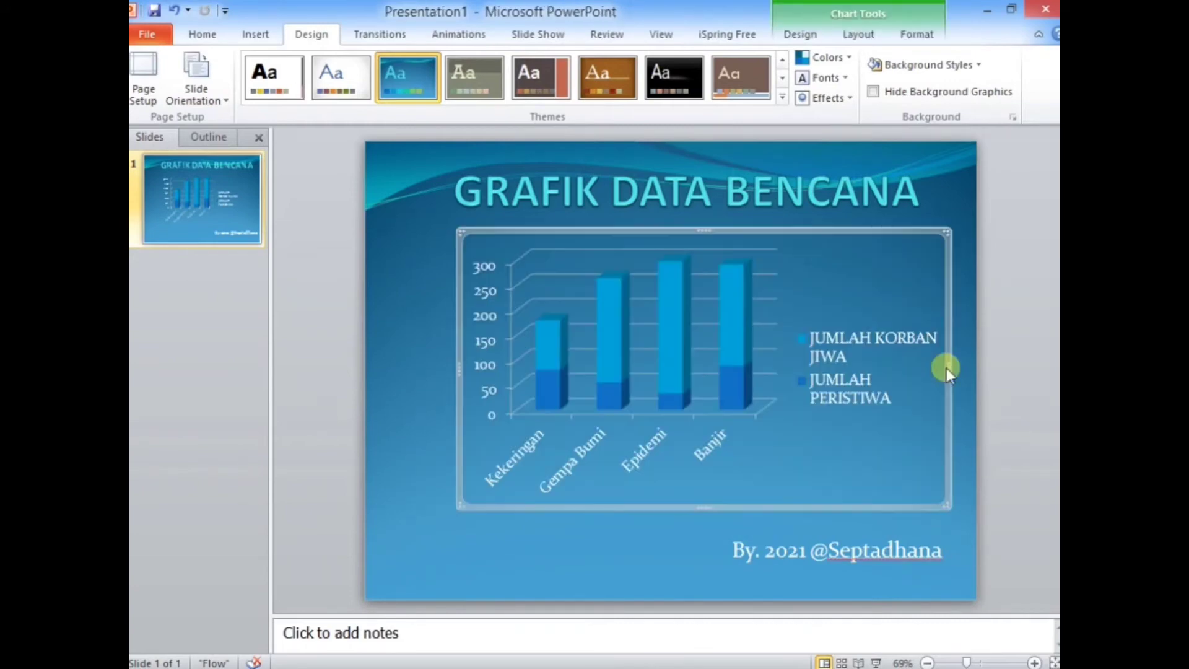
{"action": "left_click", "coordinate": [461, 369]}
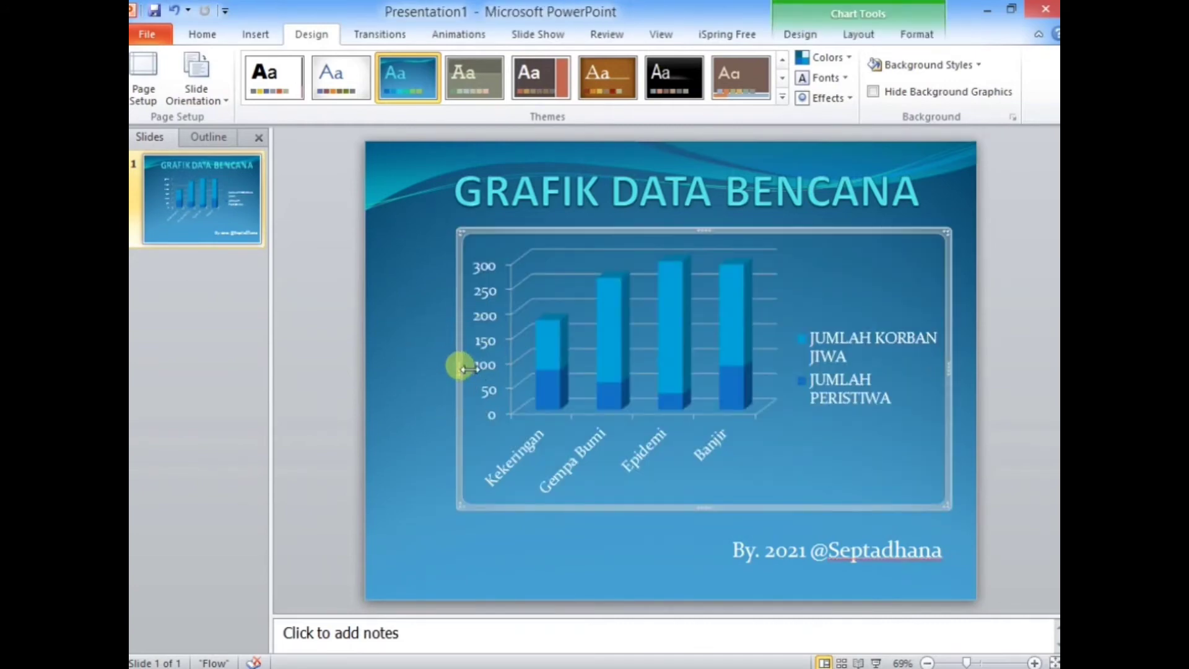
{"action": "left_click_drag", "start_coordinate": [465, 369], "coordinate": [384, 370]}
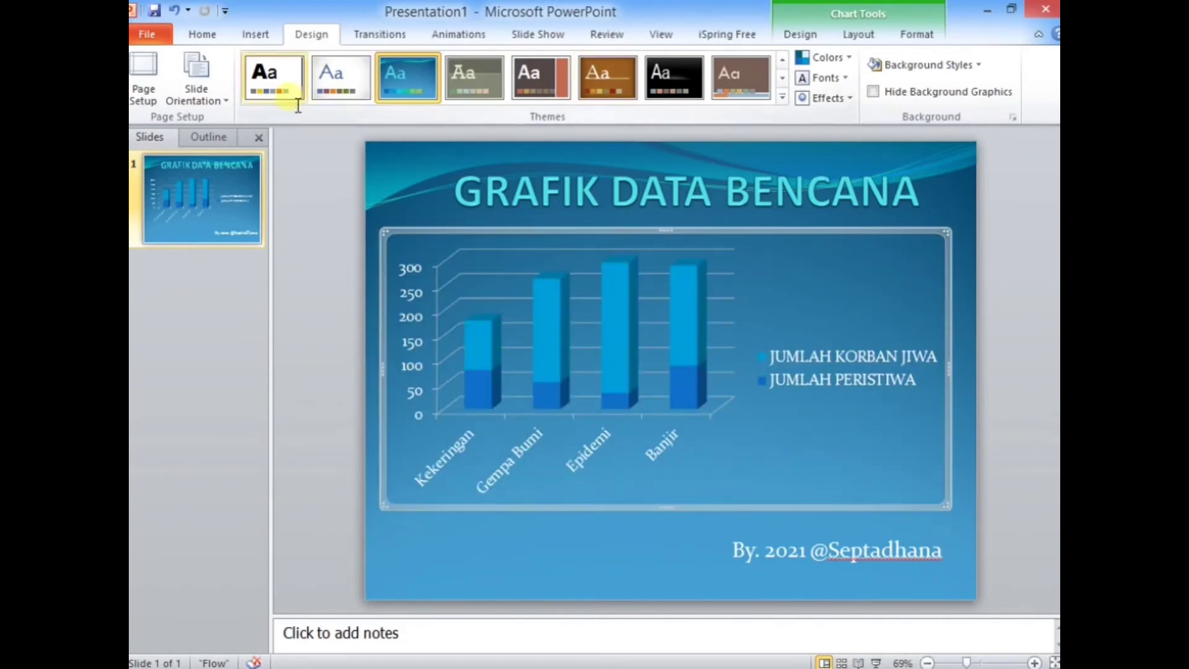
{"action": "left_click", "coordinate": [508, 180]}
{"action": "left_click", "coordinate": [467, 36]}
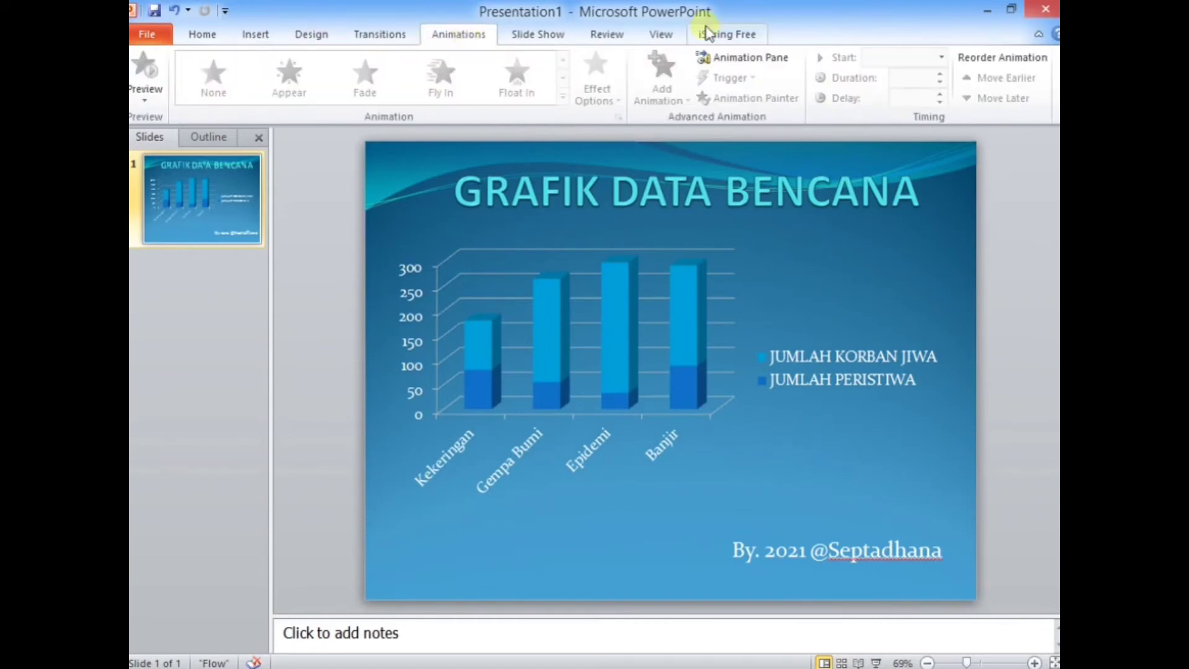
With the Animation Pane open, give the slide title a Zoom entrance animation.
{"action": "left_click", "coordinate": [748, 58]}
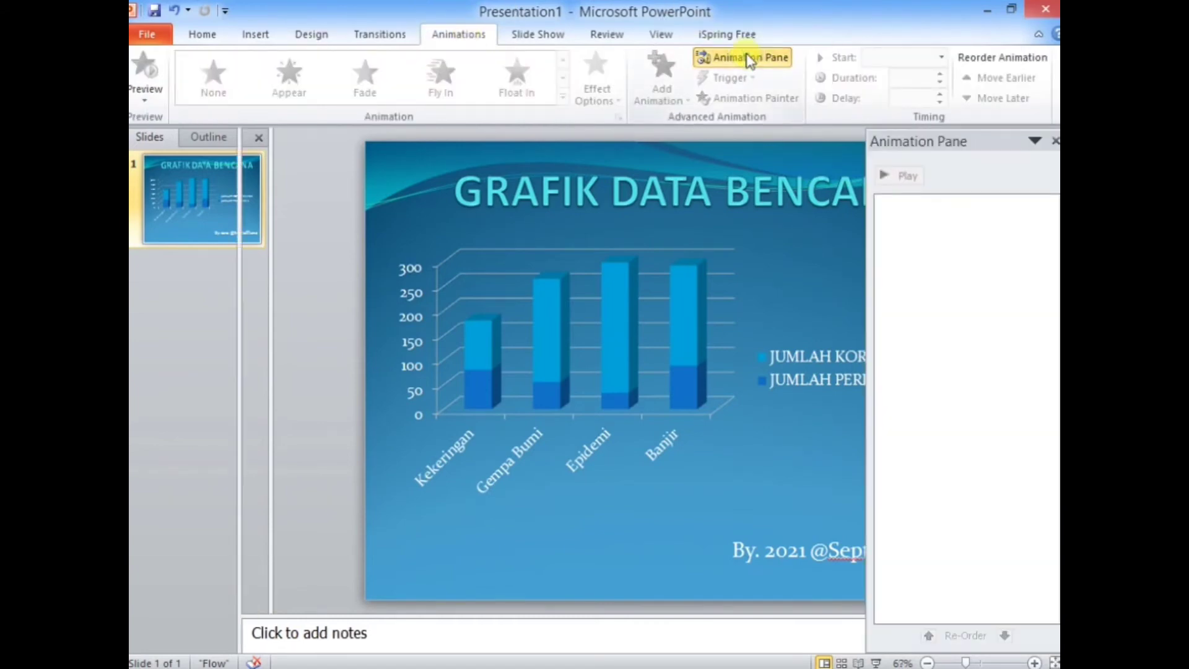
{"action": "left_click", "coordinate": [705, 214]}
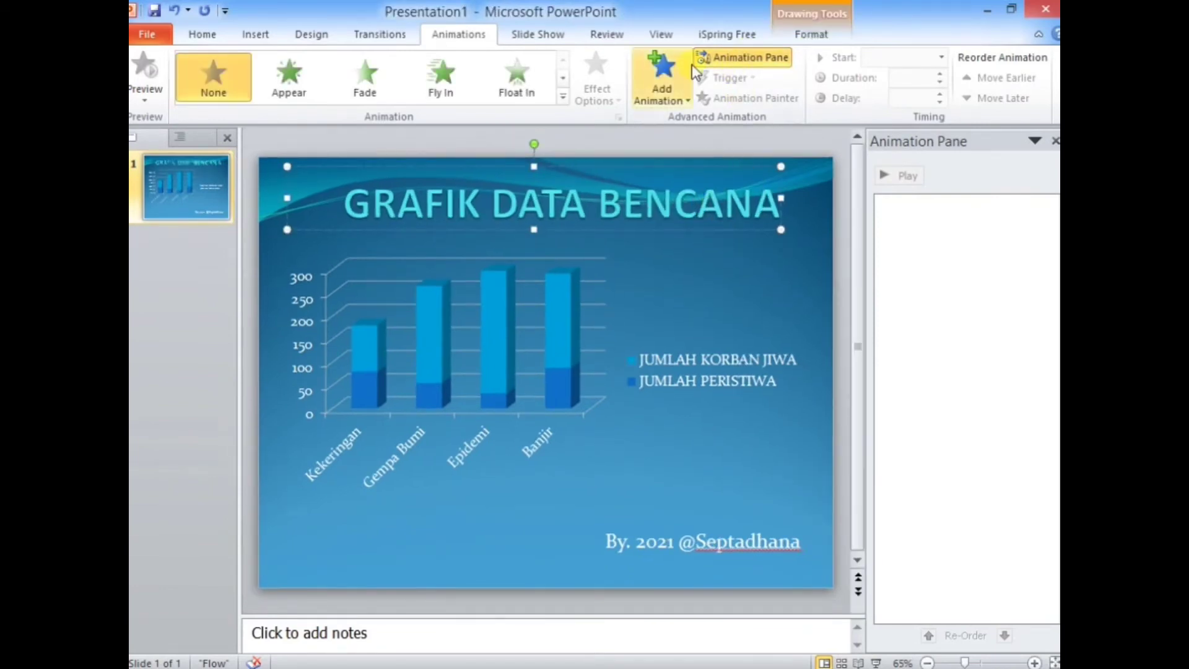
{"action": "left_click", "coordinate": [661, 74]}
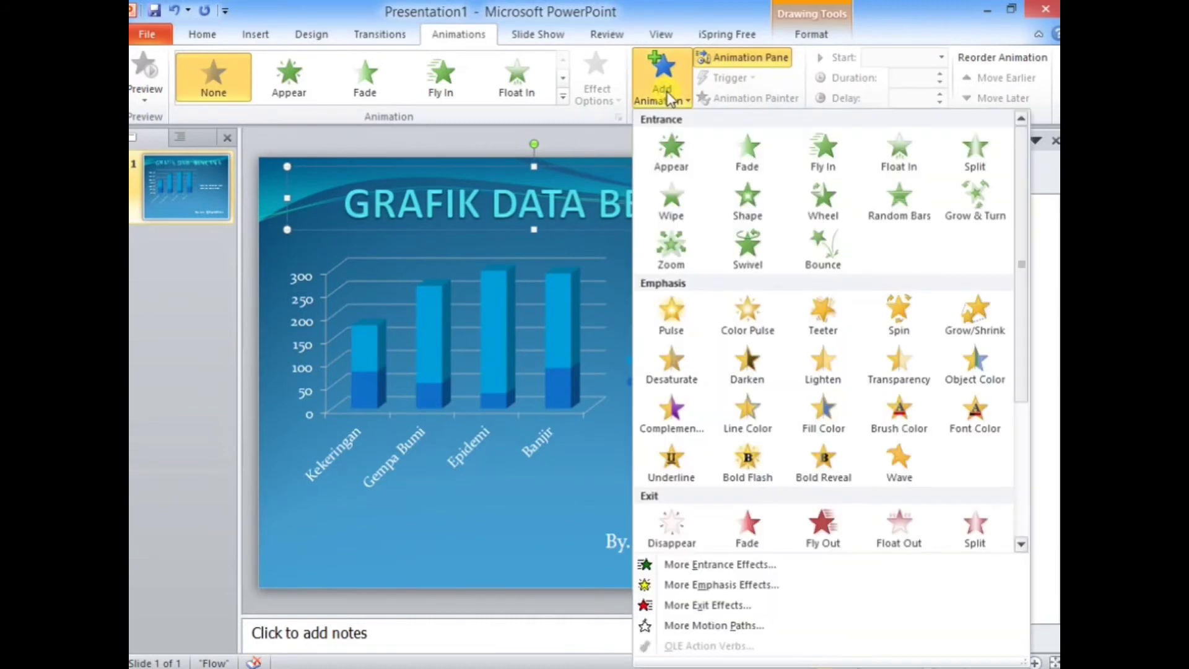
{"action": "left_click", "coordinate": [674, 257]}
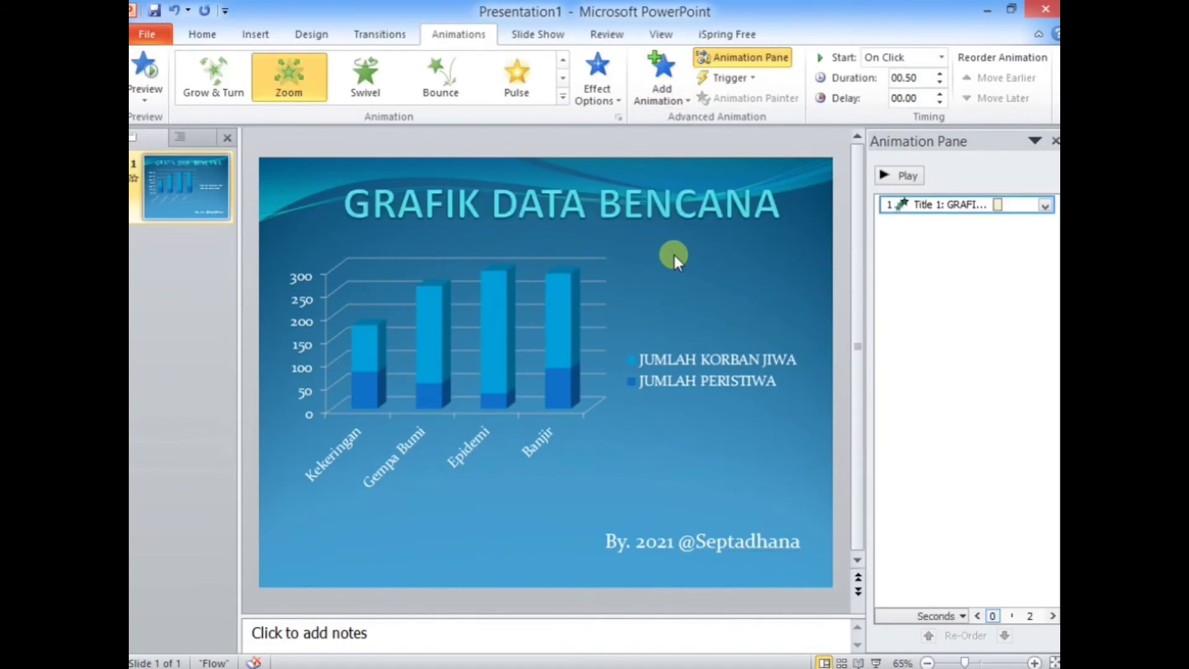
Add a Zoom entrance animation to the 3D stacked column chart.
{"action": "left_click", "coordinate": [640, 266]}
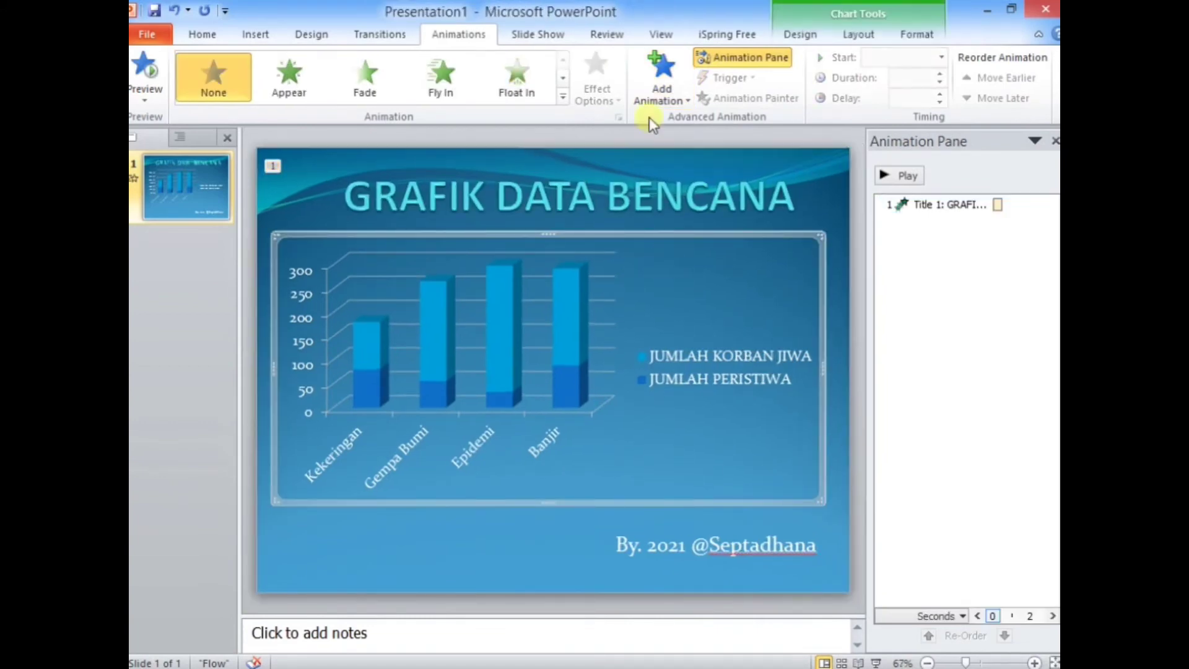
{"action": "left_click", "coordinate": [664, 81]}
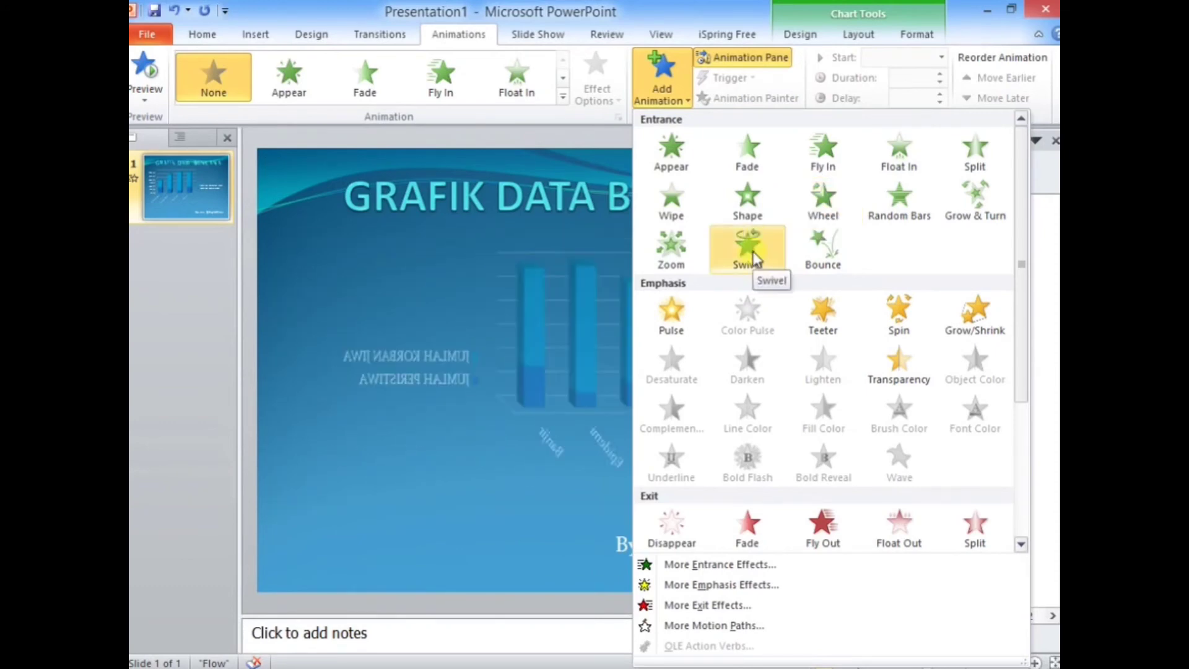
{"action": "left_click", "coordinate": [666, 251]}
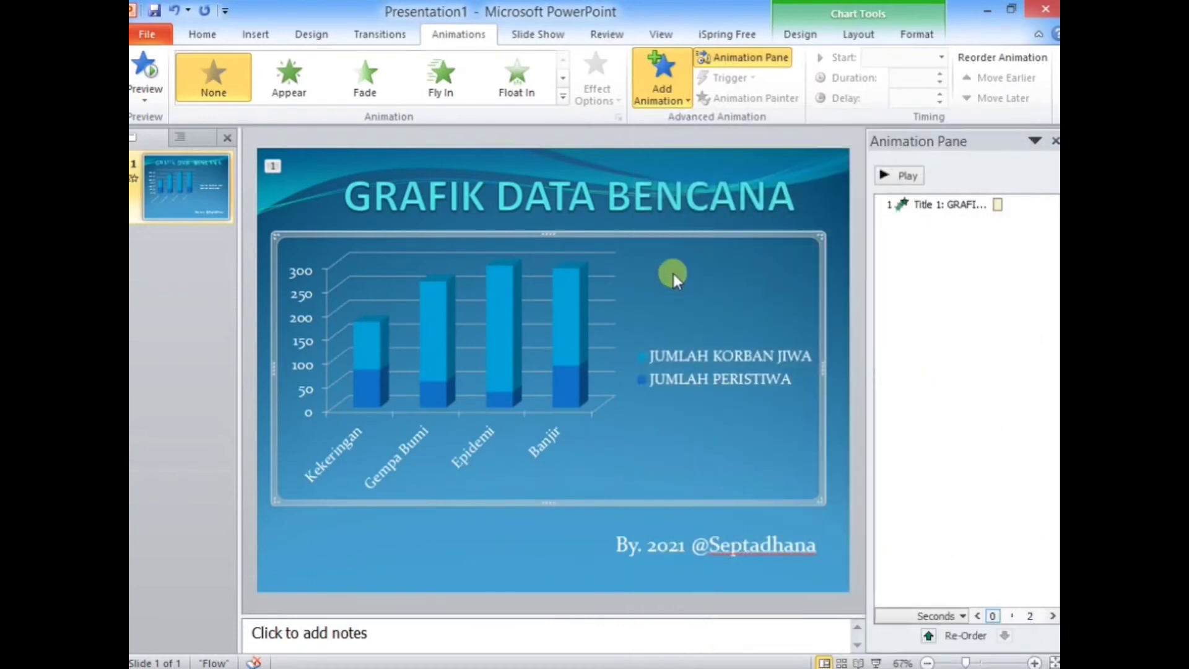
{"action": "left_click", "coordinate": [749, 548]}
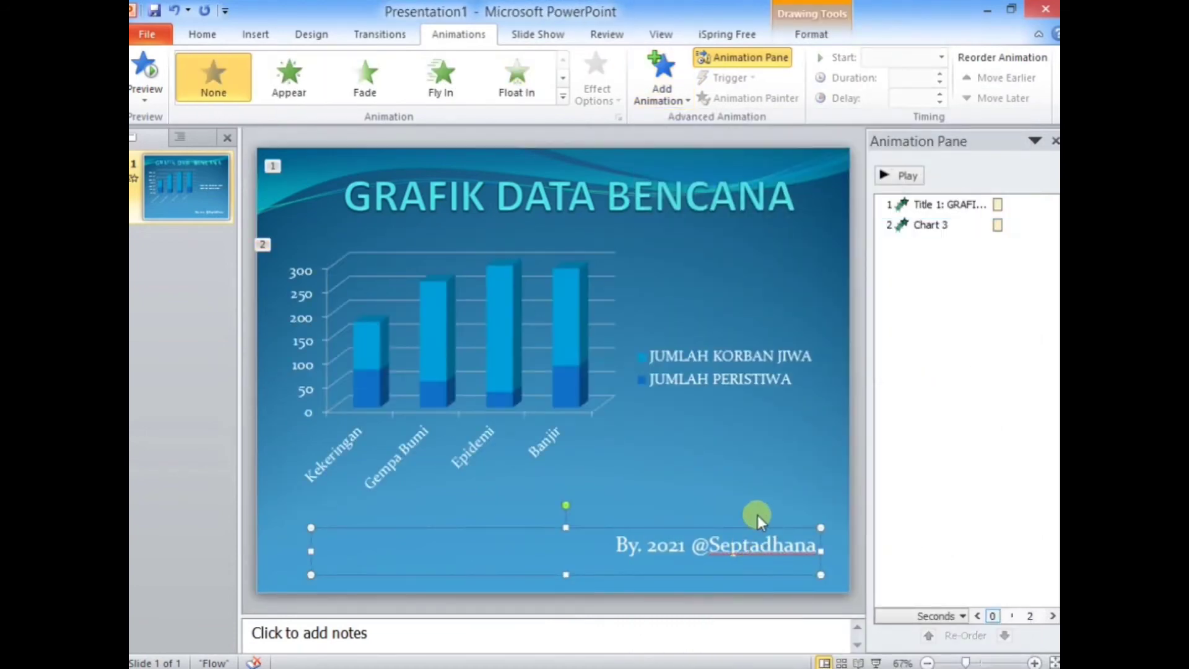
Give the credit line a Wipe entrance, set the chart's Zoom to By Category, and preview.
{"action": "left_click", "coordinate": [669, 91]}
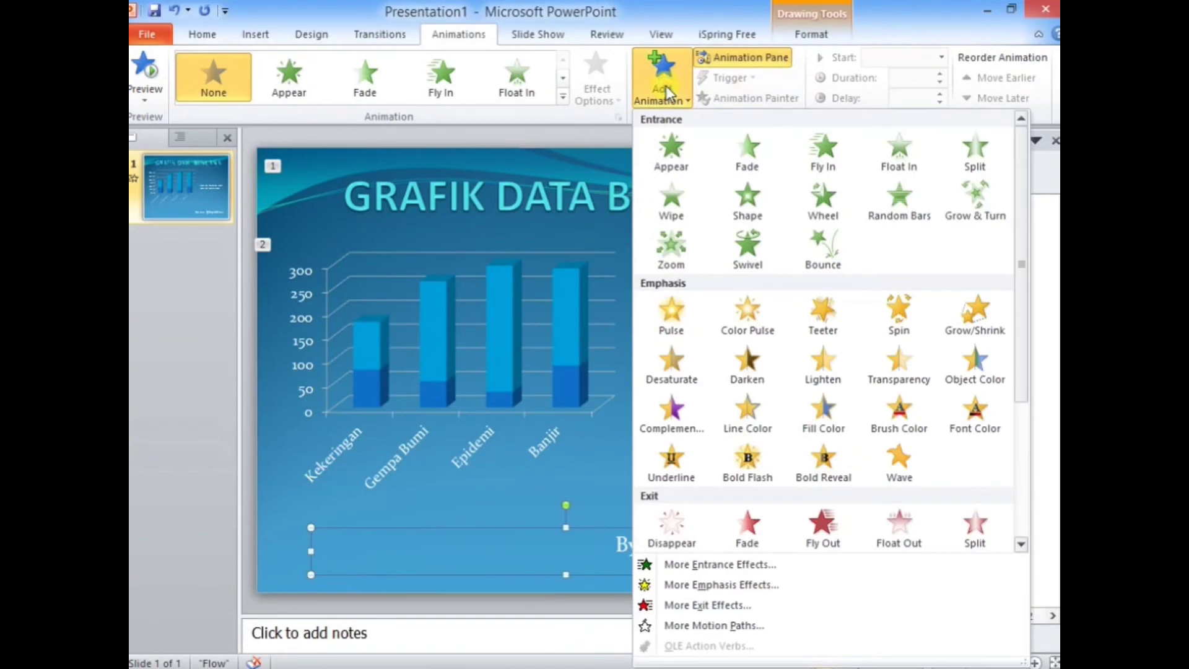
{"action": "left_click", "coordinate": [675, 211]}
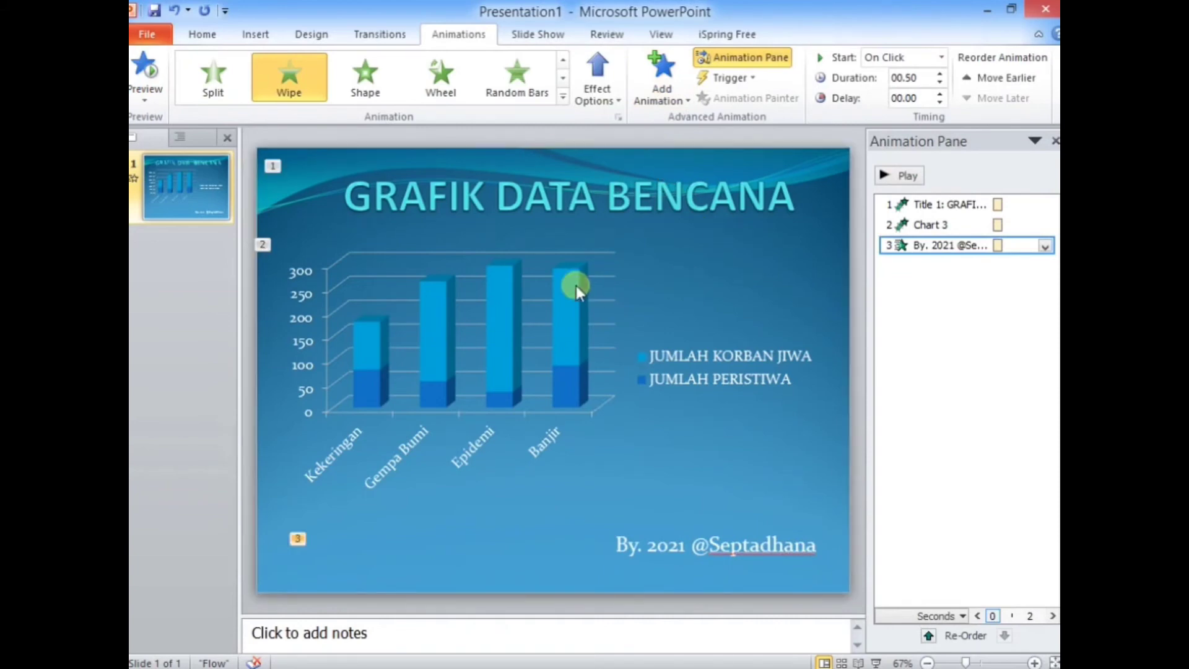
{"action": "left_click", "coordinate": [597, 292]}
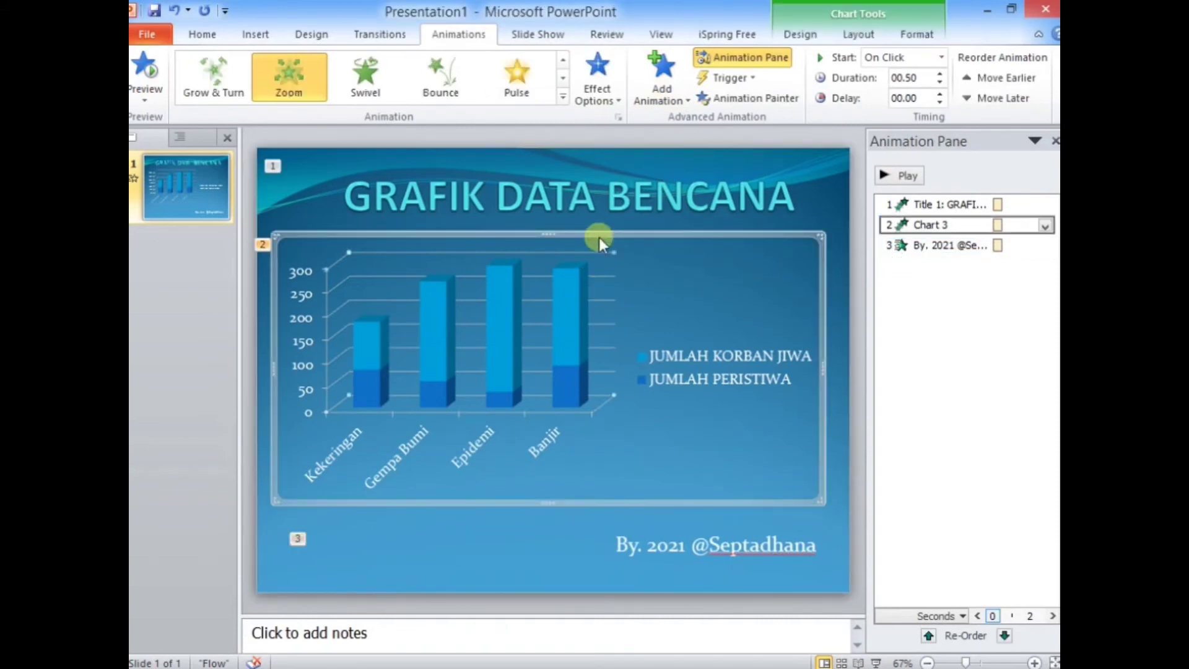
{"action": "left_click", "coordinate": [615, 93]}
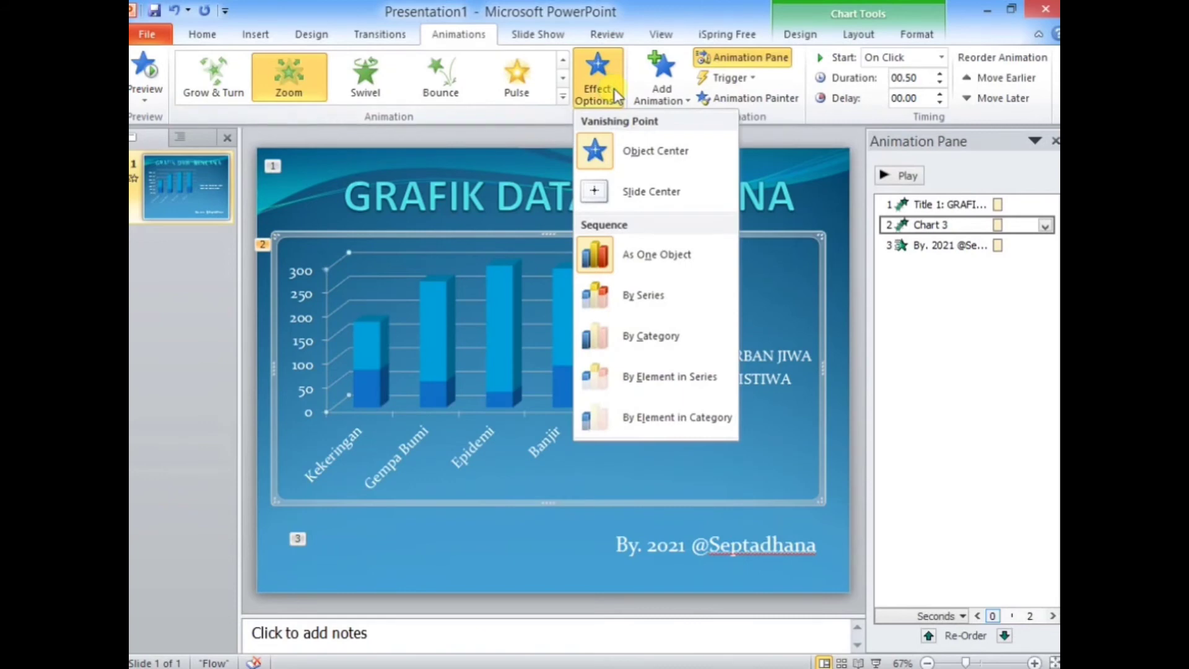
{"action": "left_click", "coordinate": [683, 341]}
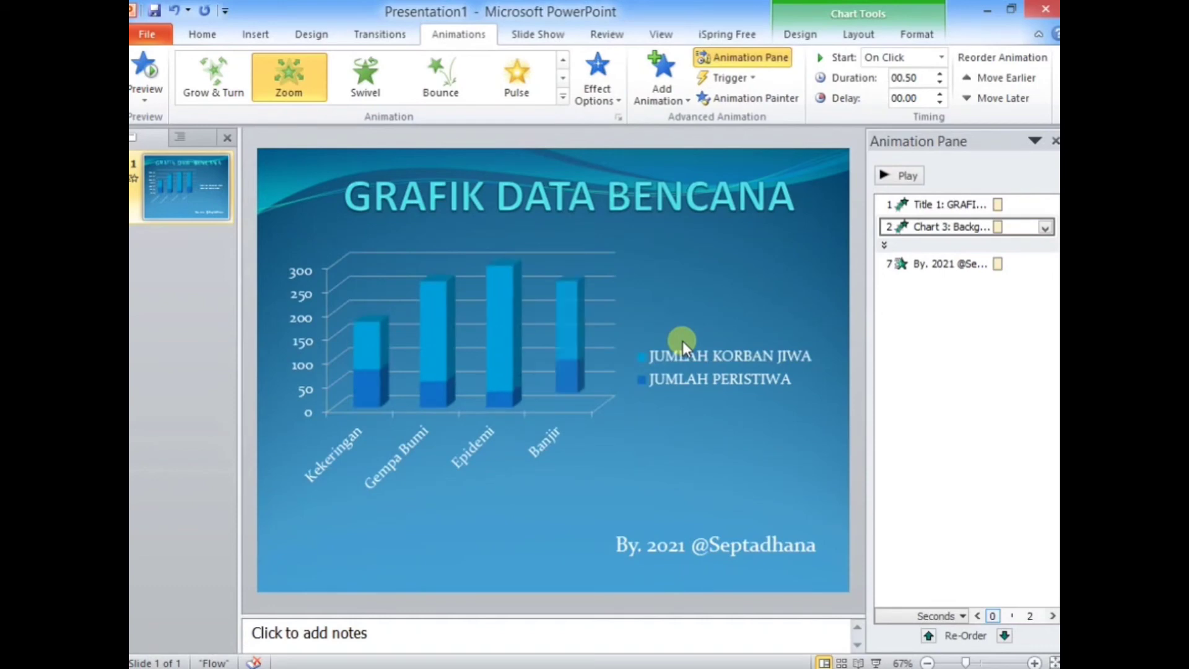
{"action": "left_click", "coordinate": [887, 181]}
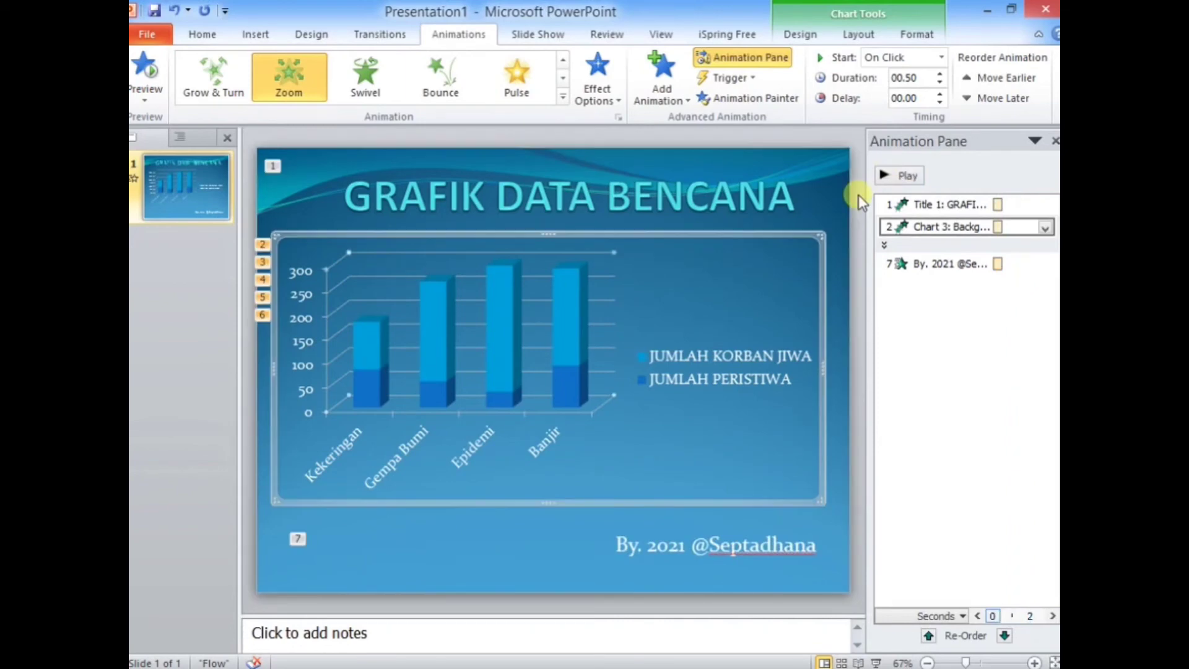
{"action": "key", "text": "F5"}
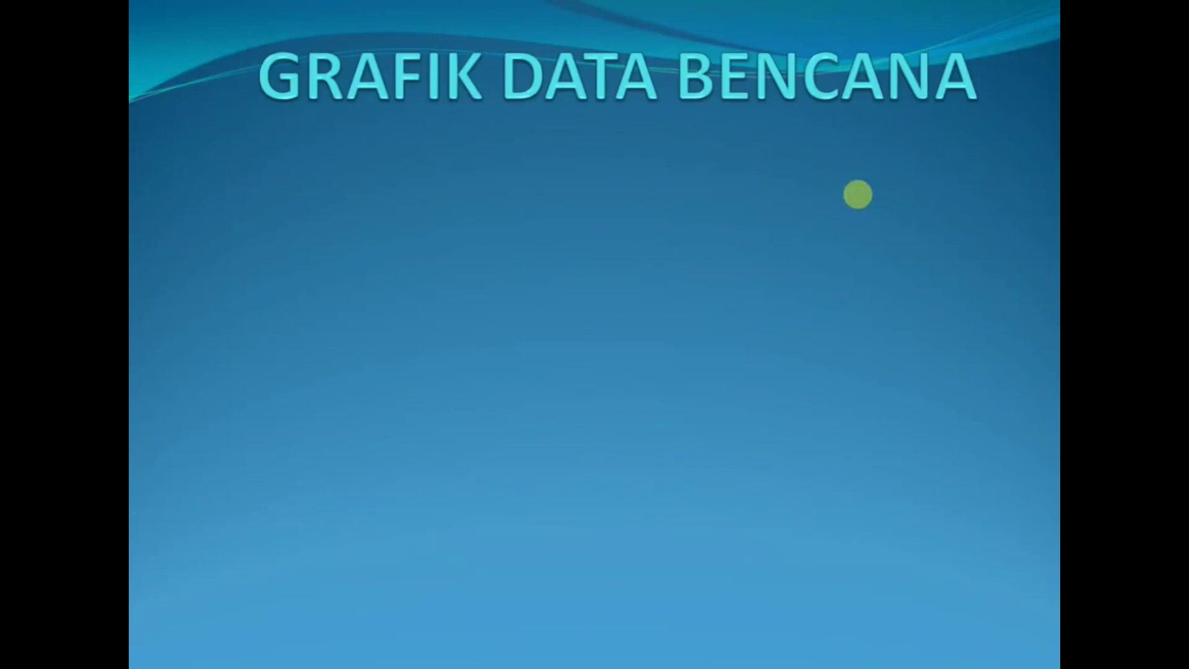
{"action": "left_click", "coordinate": [858, 194]}
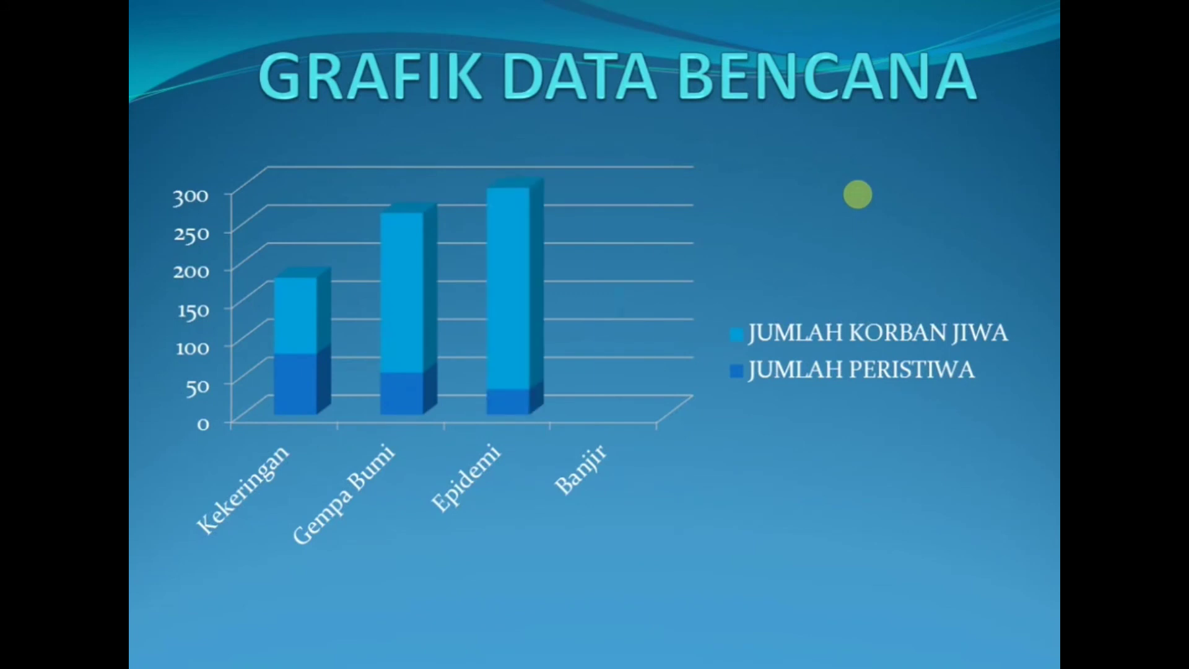
{"action": "left_click", "coordinate": [857, 195]}
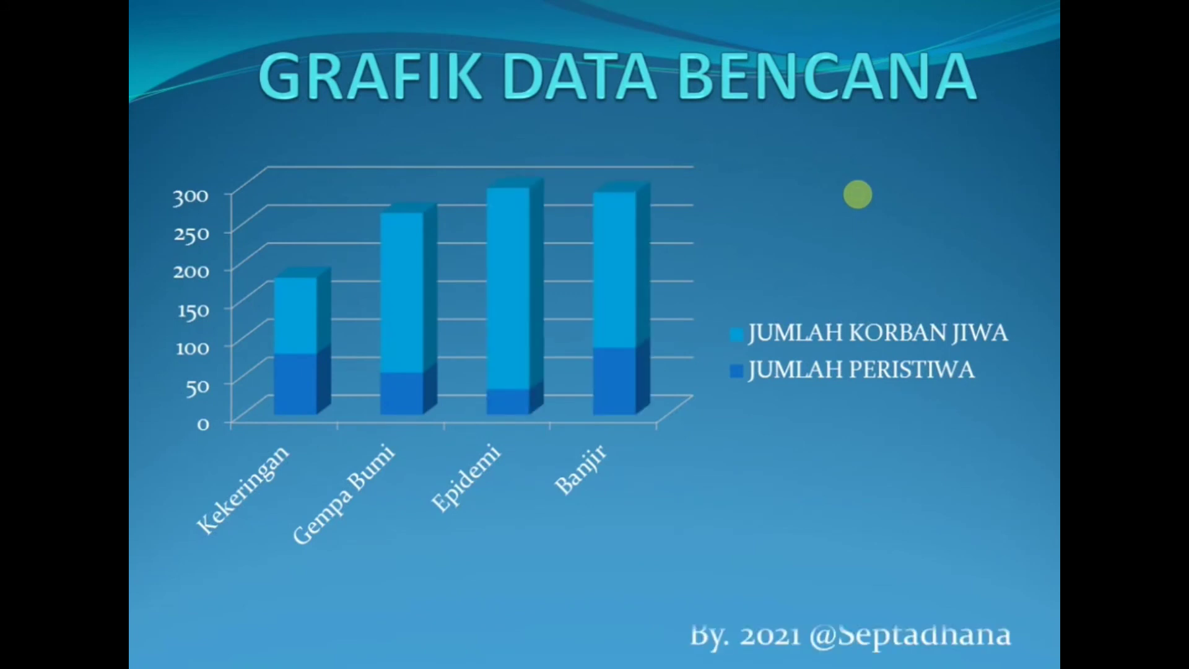
{"action": "left_click", "coordinate": [858, 194]}
{"action": "left_click", "coordinate": [857, 194]}
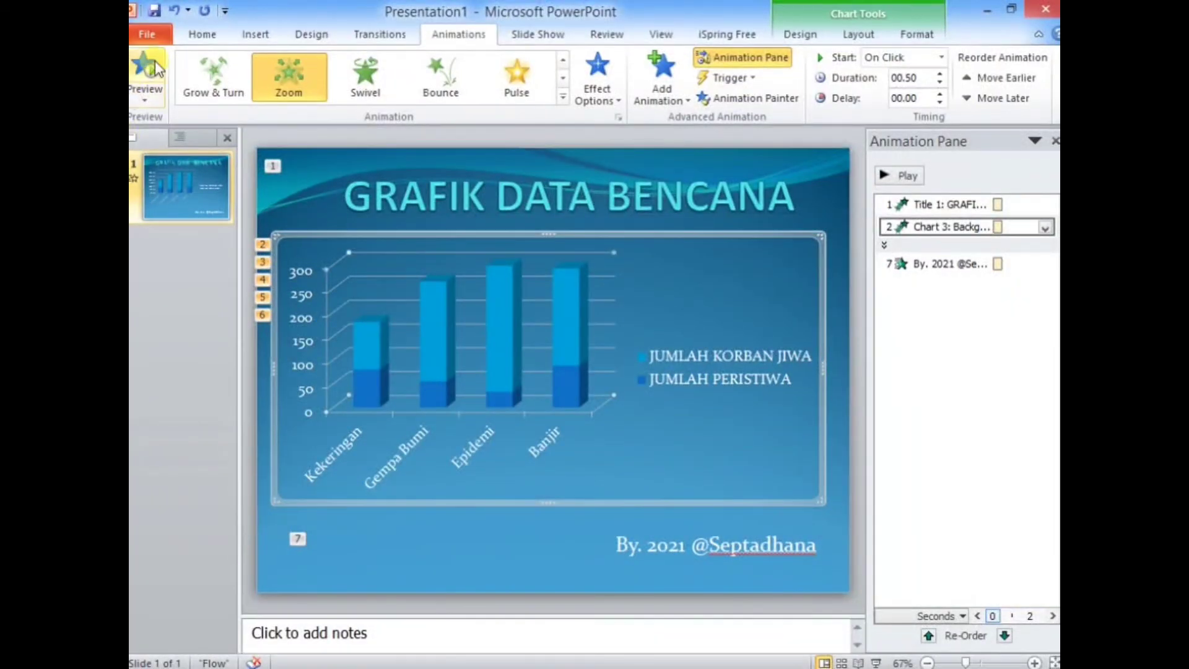
Save the presentation in Documents as 'GRAFIK DATA BENCANA bab 7'.
{"action": "left_click", "coordinate": [166, 36]}
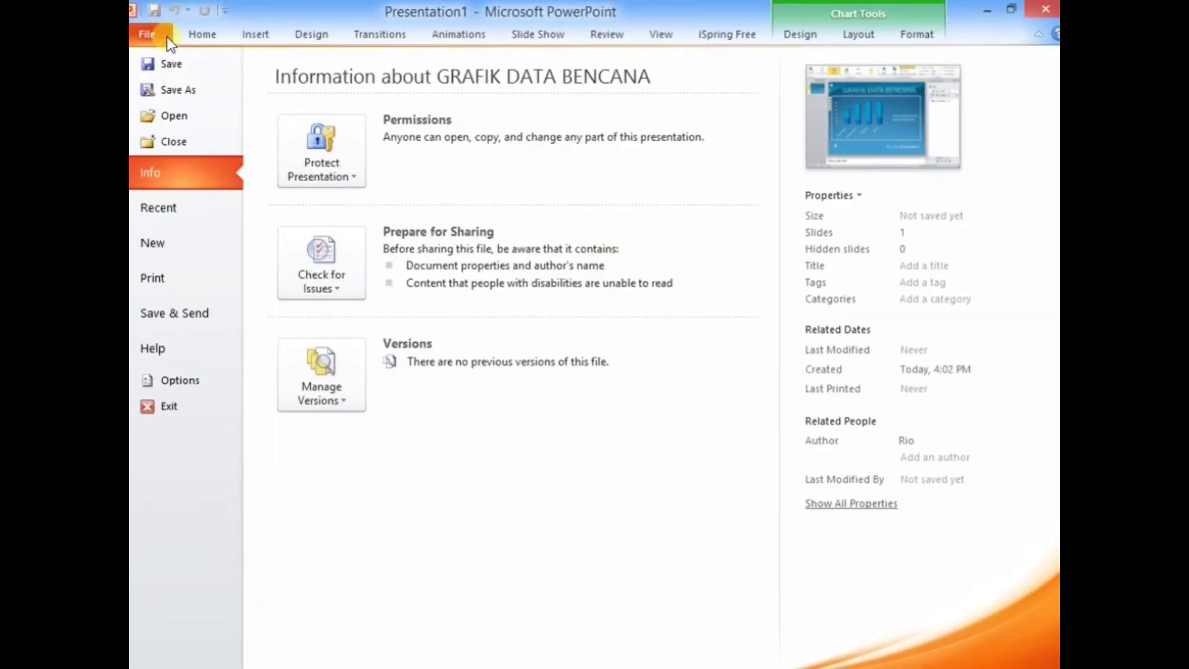
{"action": "left_click", "coordinate": [189, 91]}
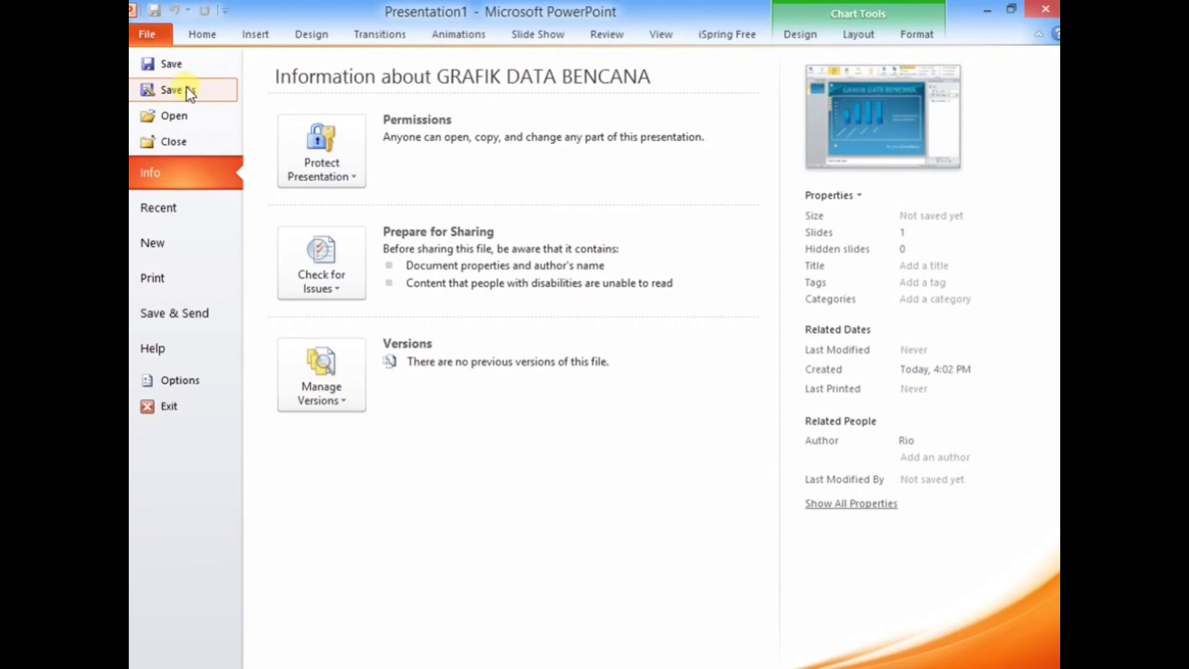
{"action": "left_click", "coordinate": [189, 91]}
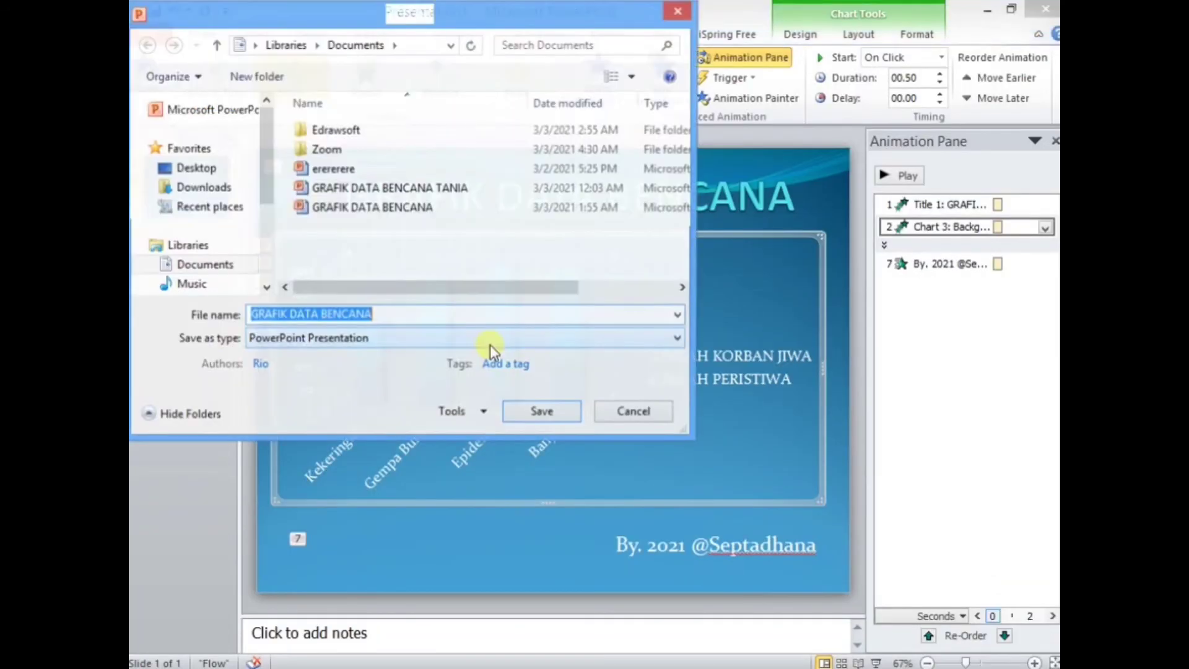
{"action": "left_click", "coordinate": [471, 319]}
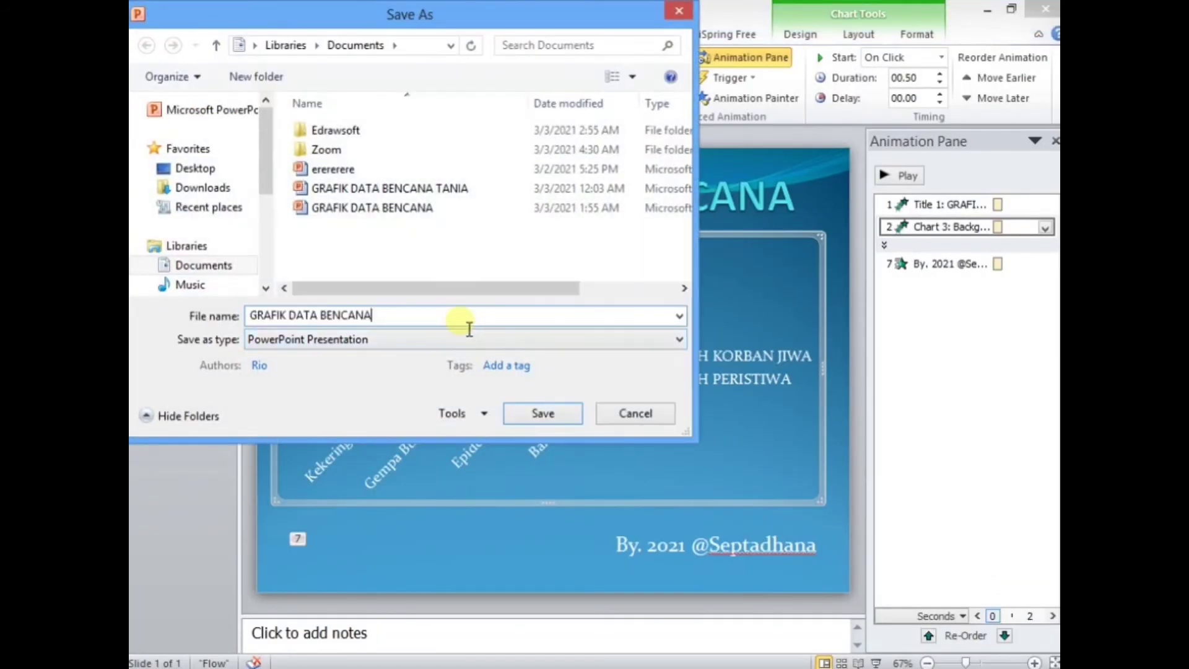
{"action": "type", "text": "bab 7"}
{"action": "left_click", "coordinate": [567, 413]}
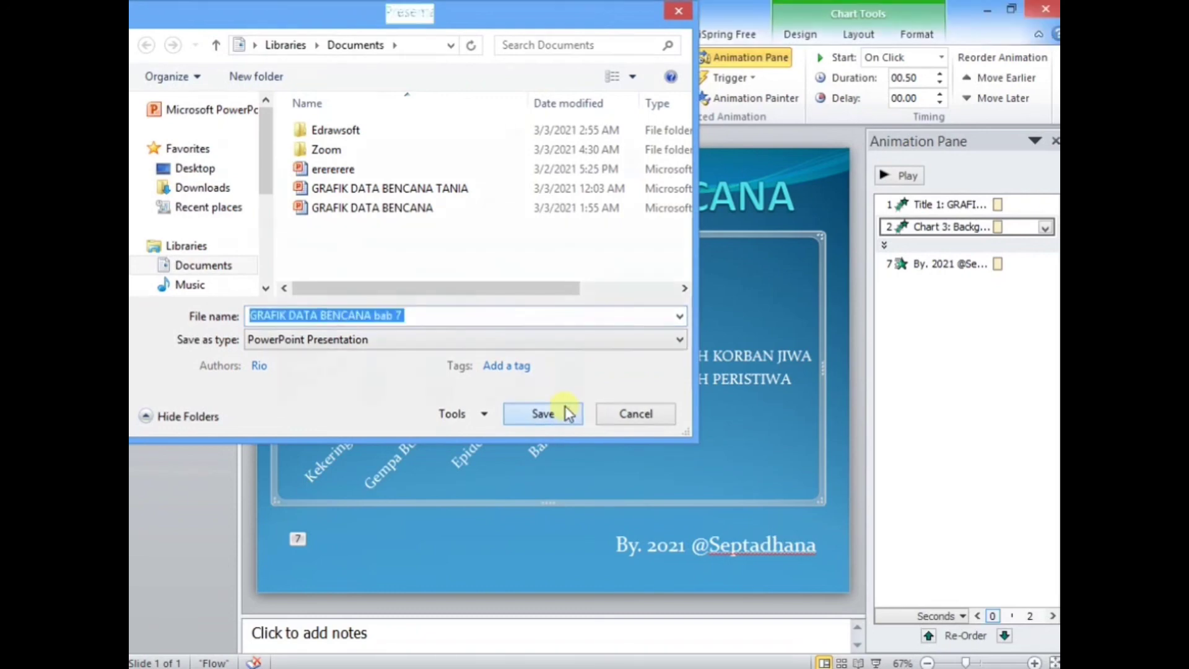